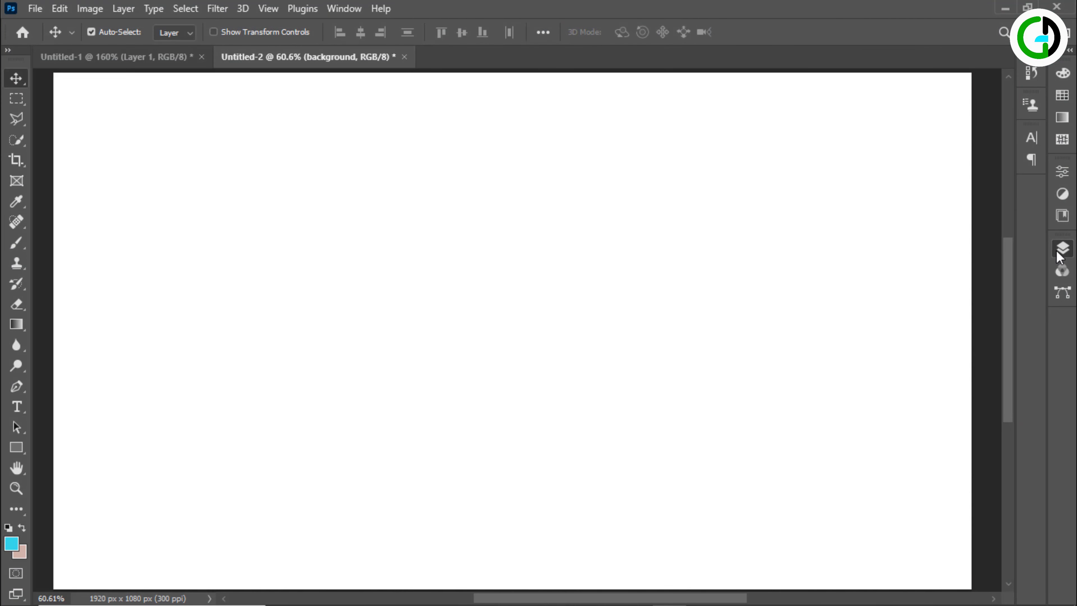
Add a Gradient Fill layer above the background using the Black, White preset from the Basics group
click(1062, 248)
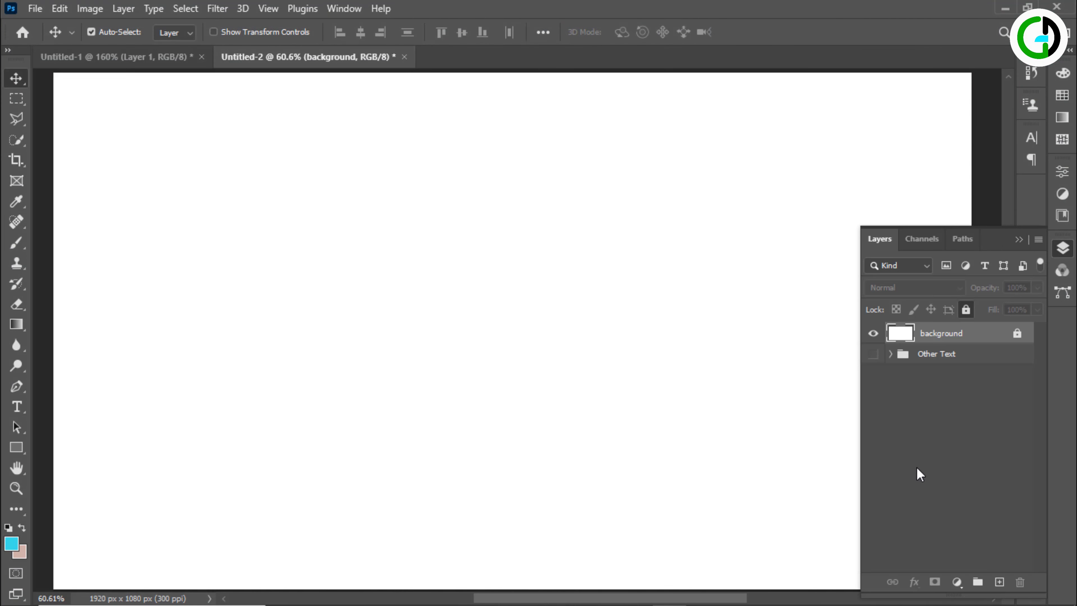
click(956, 582)
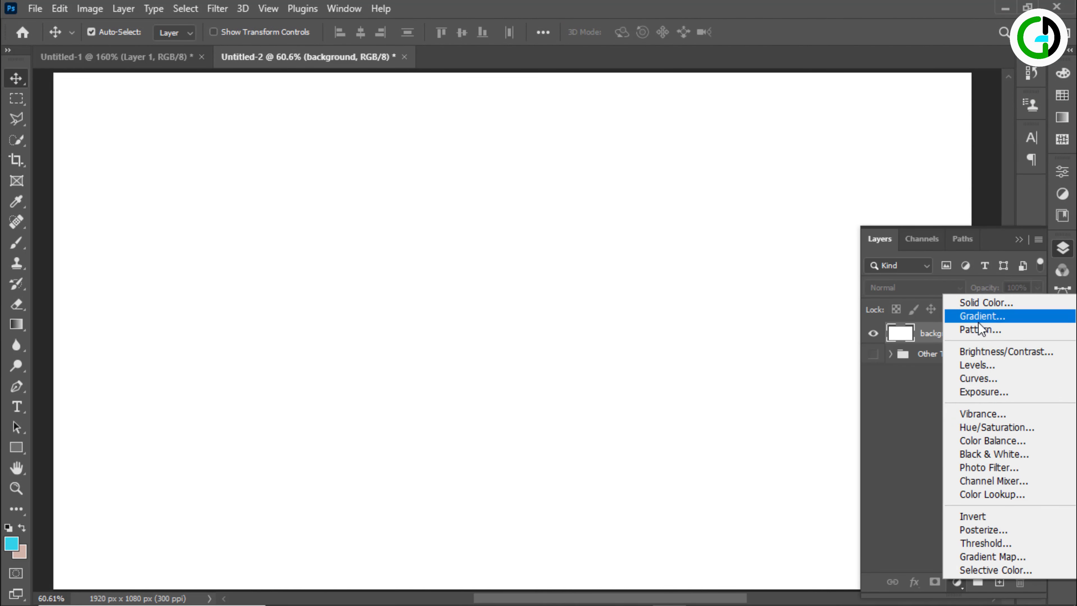
click(979, 316)
click(854, 120)
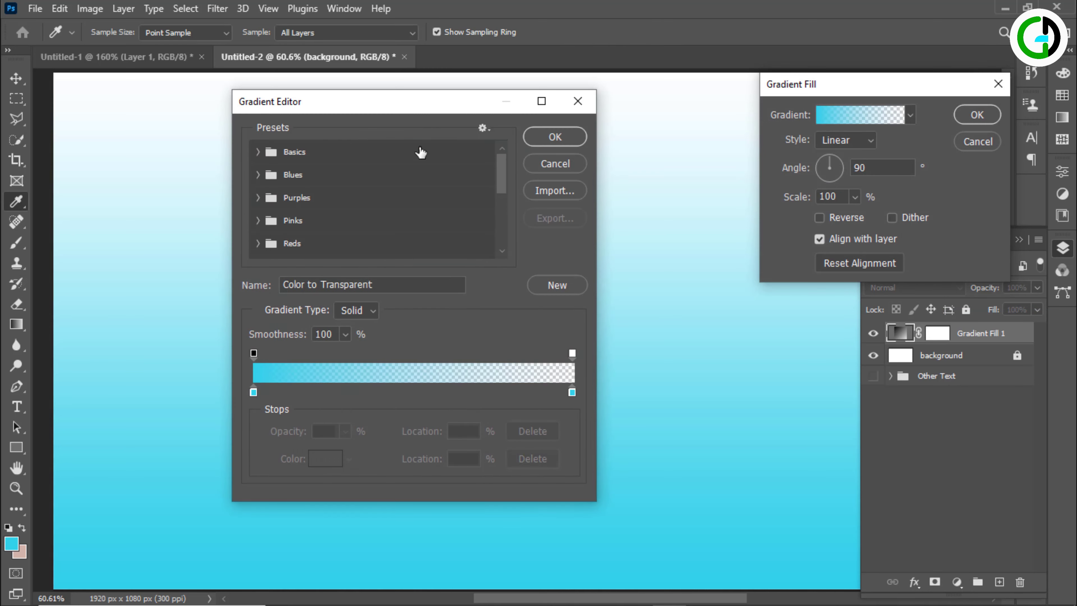
click(258, 152)
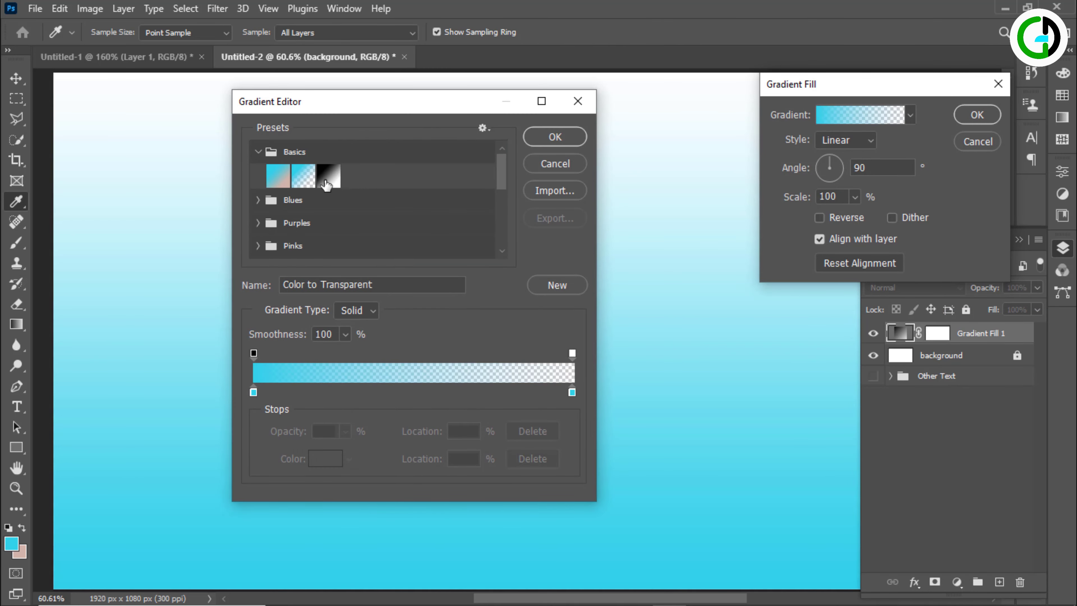
click(328, 176)
drag(378, 101, 779, 79)
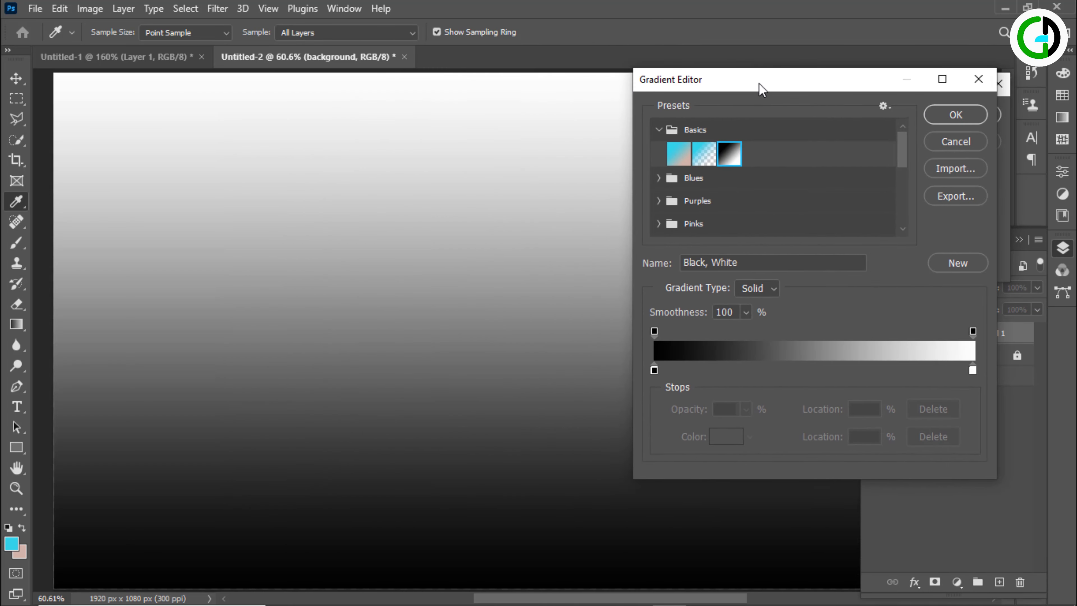
Change the gradient's black colour stop to mid grey 979797
click(654, 371)
click(721, 435)
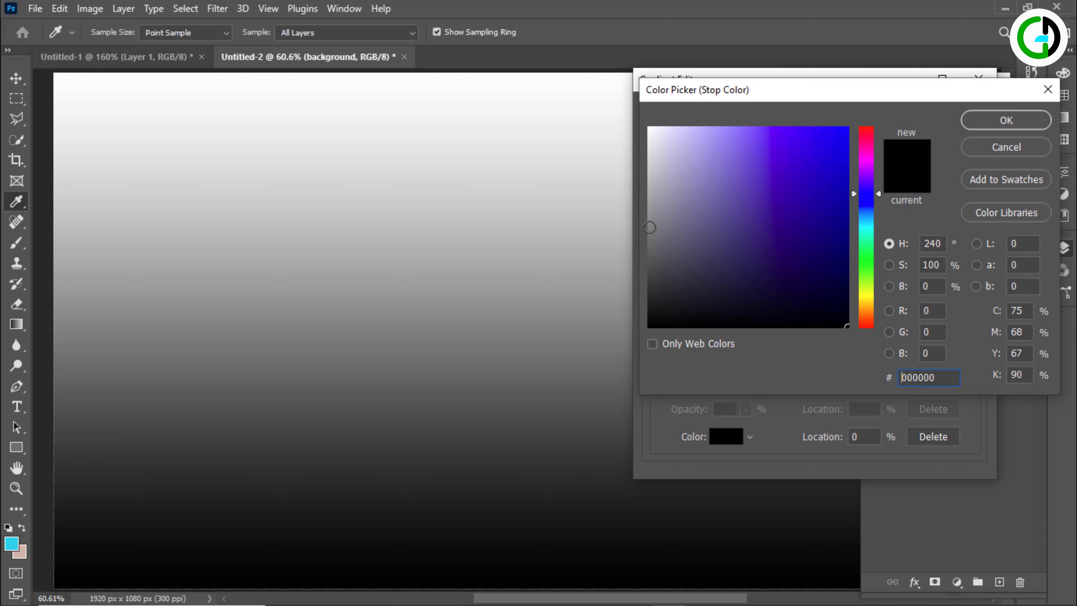
drag(645, 223, 639, 208)
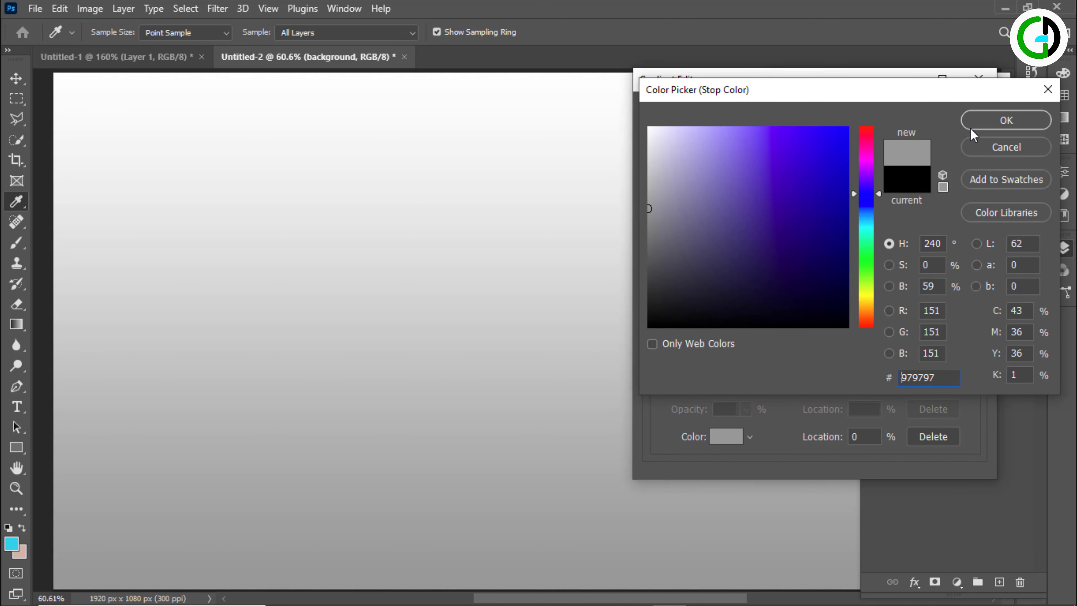
click(975, 120)
Change the gradient's white colour stop to a light grey and accept the edited gradient
click(973, 369)
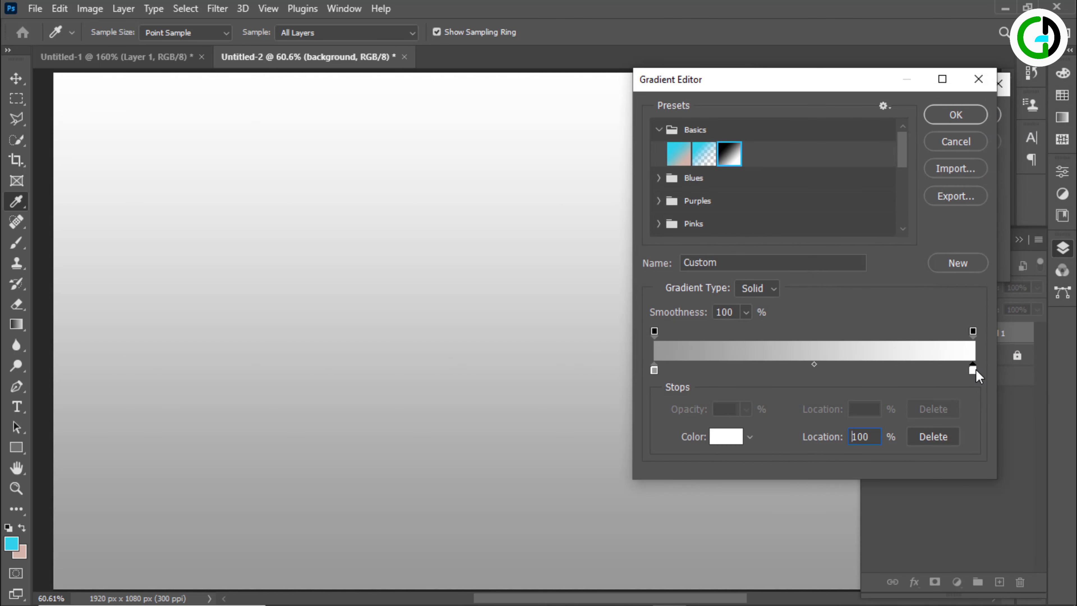
click(726, 436)
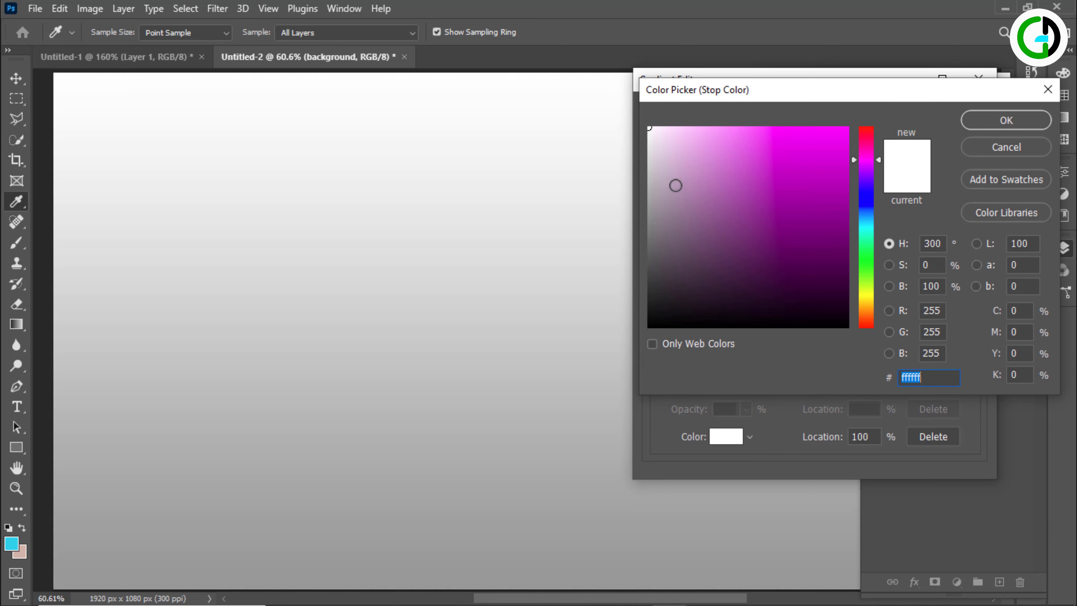
click(649, 156)
click(1006, 120)
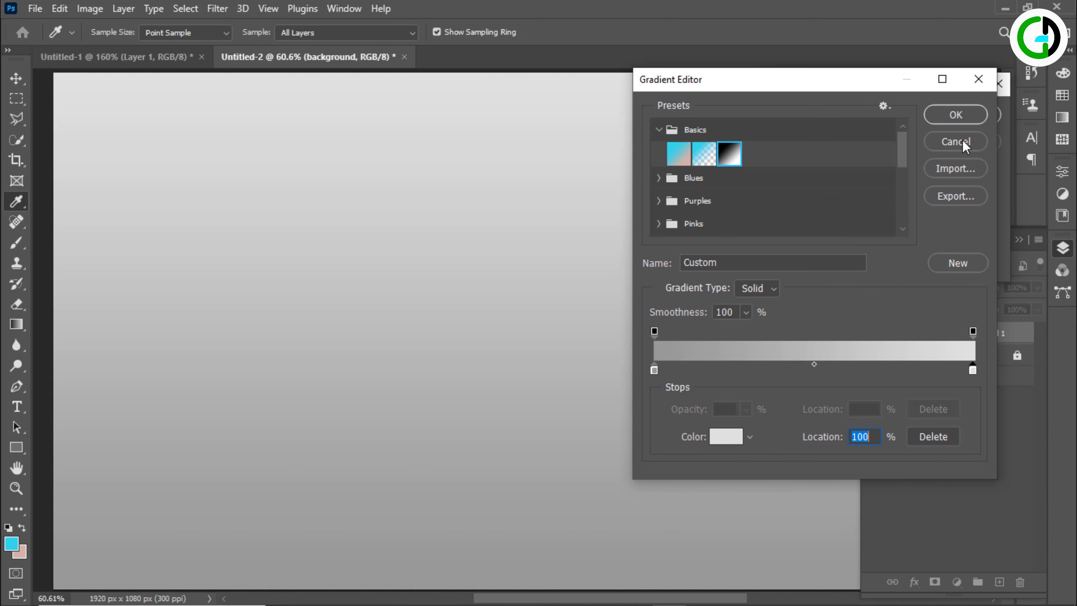
click(957, 114)
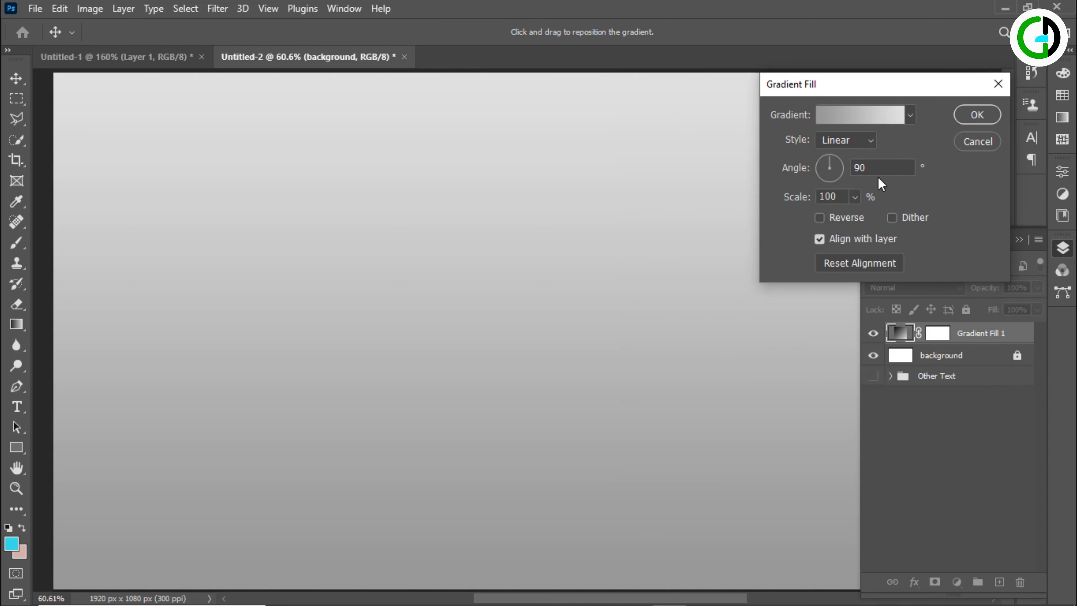
Set the gradient fill to Radial style, reversed, at 121% scale, and apply it
click(866, 144)
click(850, 168)
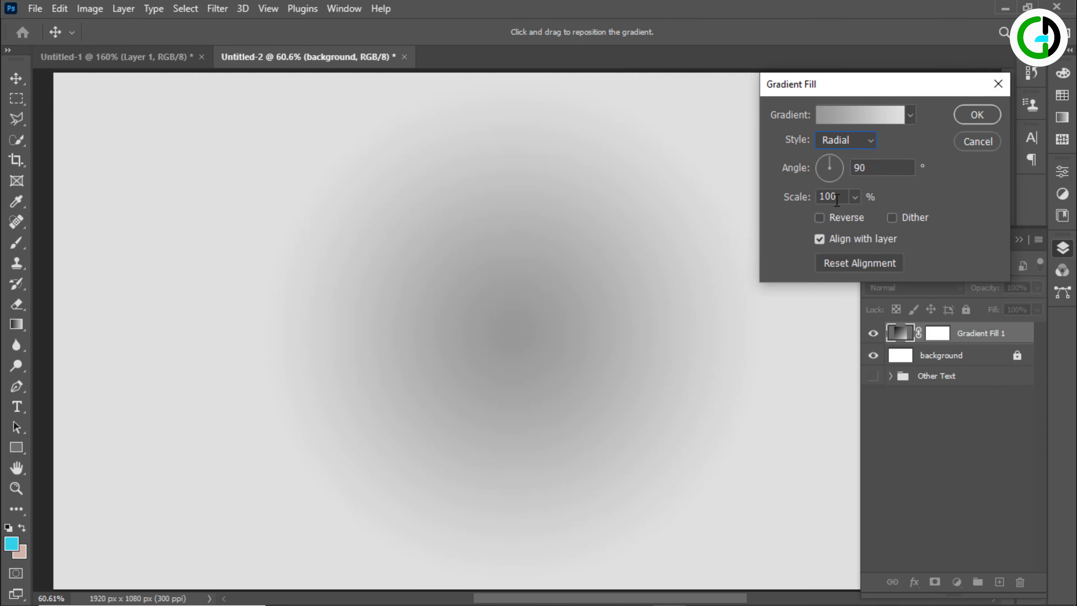
click(834, 220)
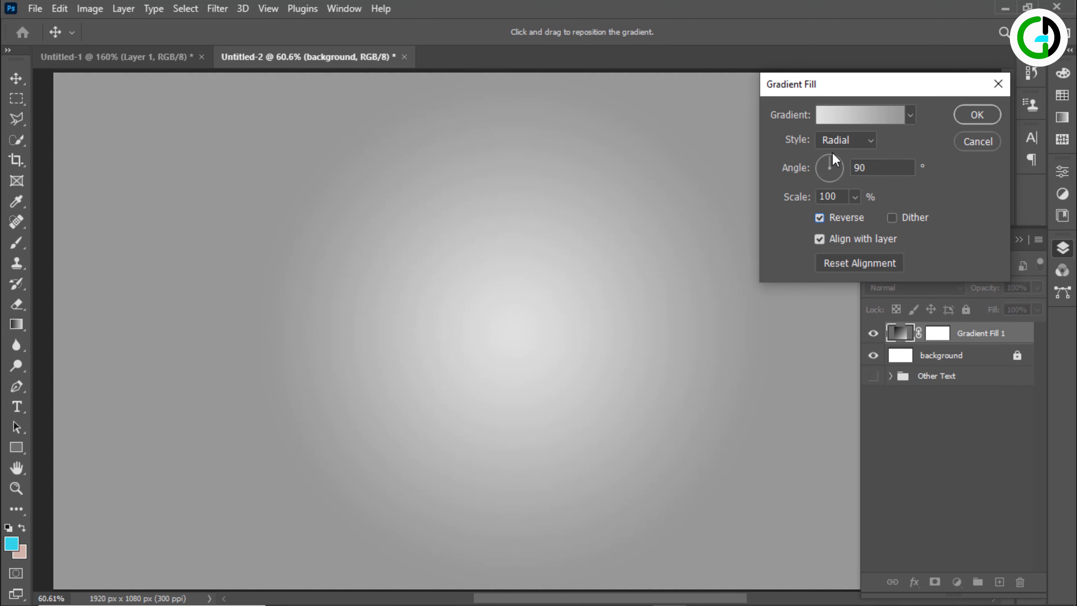
drag(793, 199, 795, 201)
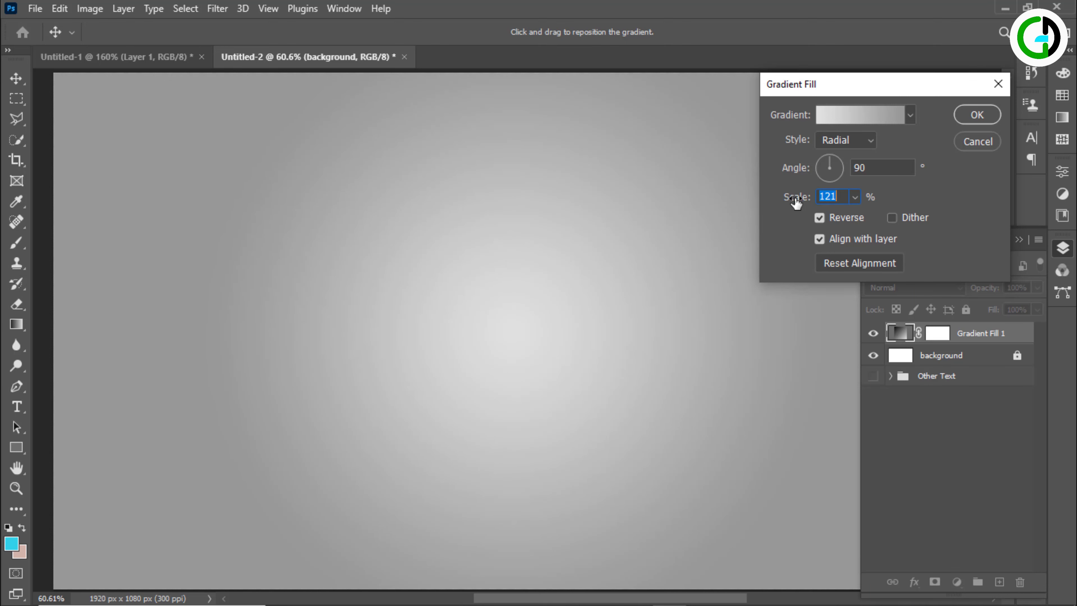
click(970, 115)
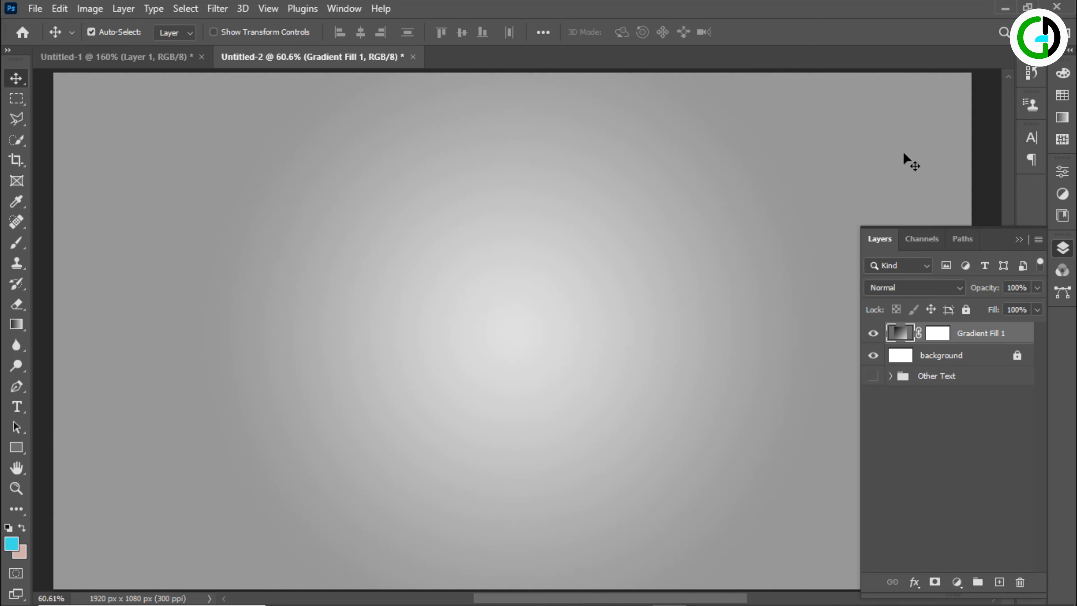
Convert the bodybuilder layer in the Untitled-1 document to a smart object
click(127, 58)
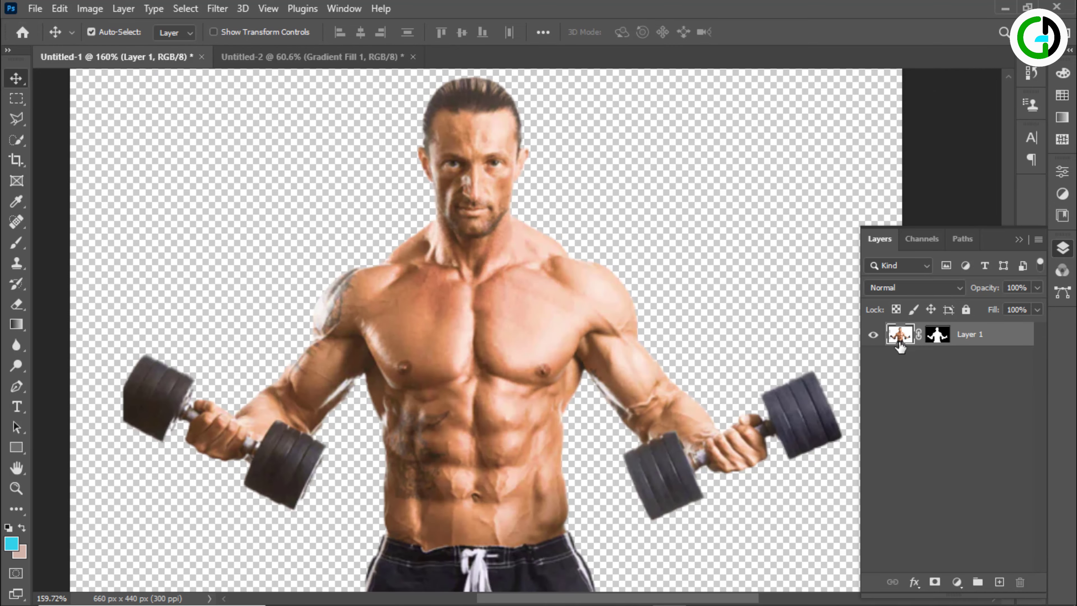
right_click(980, 335)
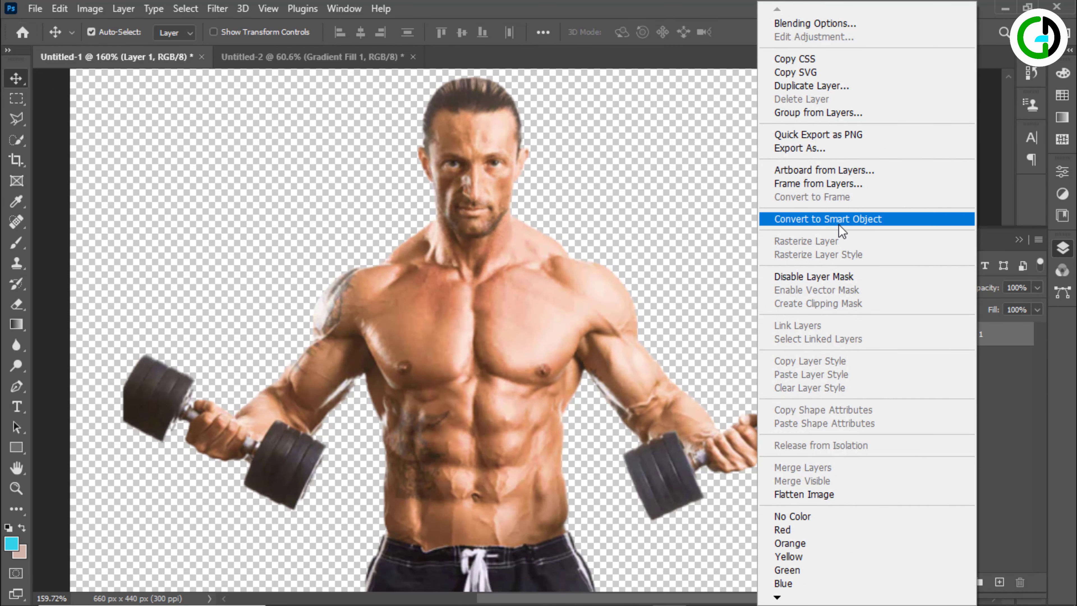
click(830, 219)
Desaturate the bodybuilder with the Camera Raw Filter, setting Vibrance to -74 and Saturation to -42
click(217, 9)
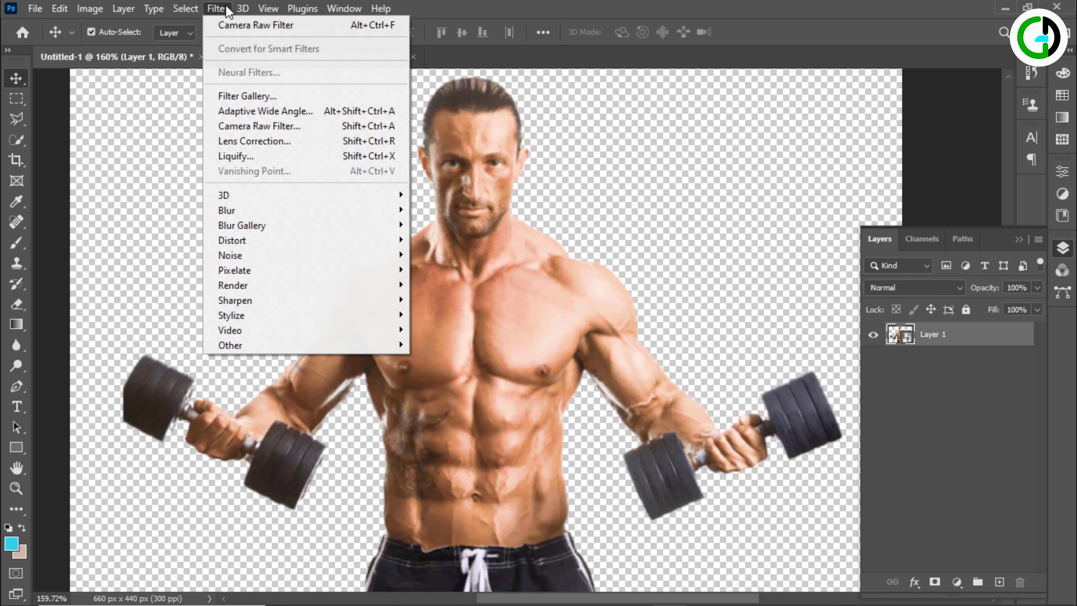
click(274, 126)
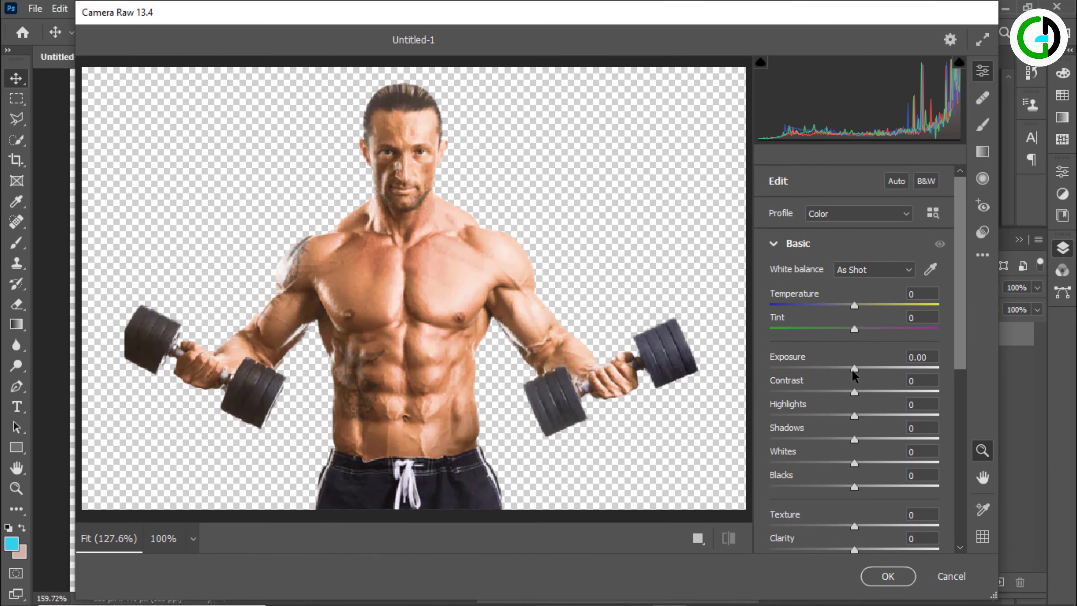
scroll(853, 373, down, 6)
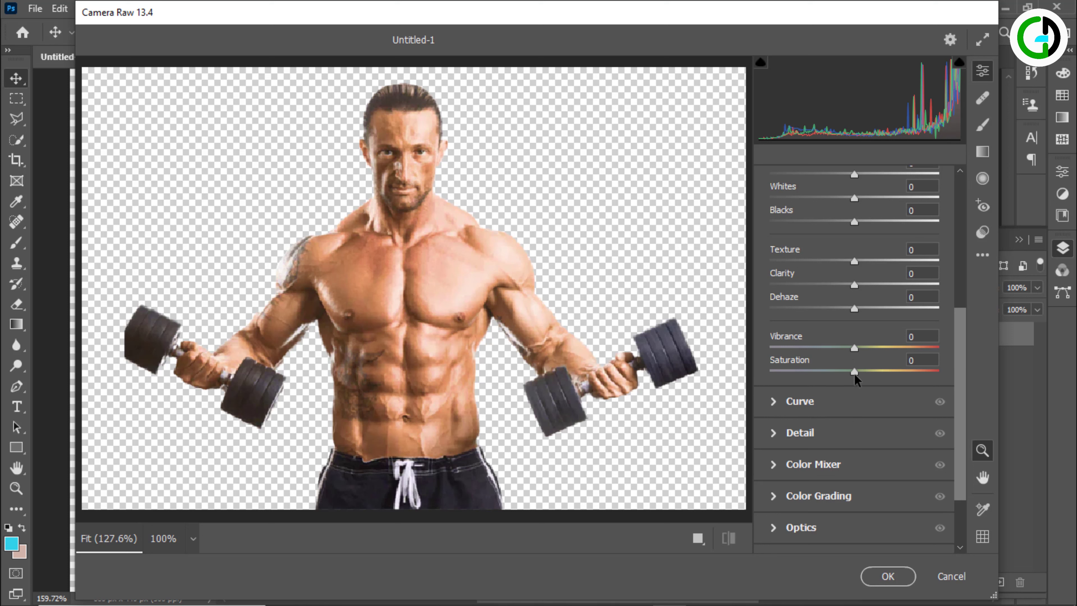
drag(854, 375, 819, 366)
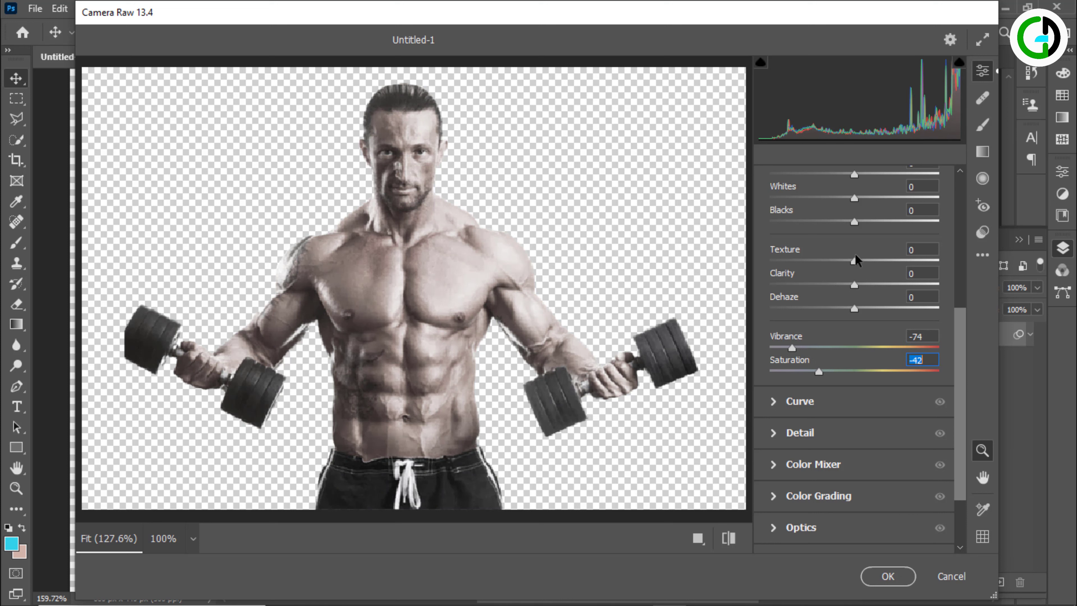
Darken the bodybuilder in Camera Raw with Highlights -25, Shadows -16, Whites -7, Blacks -11 and Exposure -0.65, and apply the filter
scroll(855, 256, up, 4)
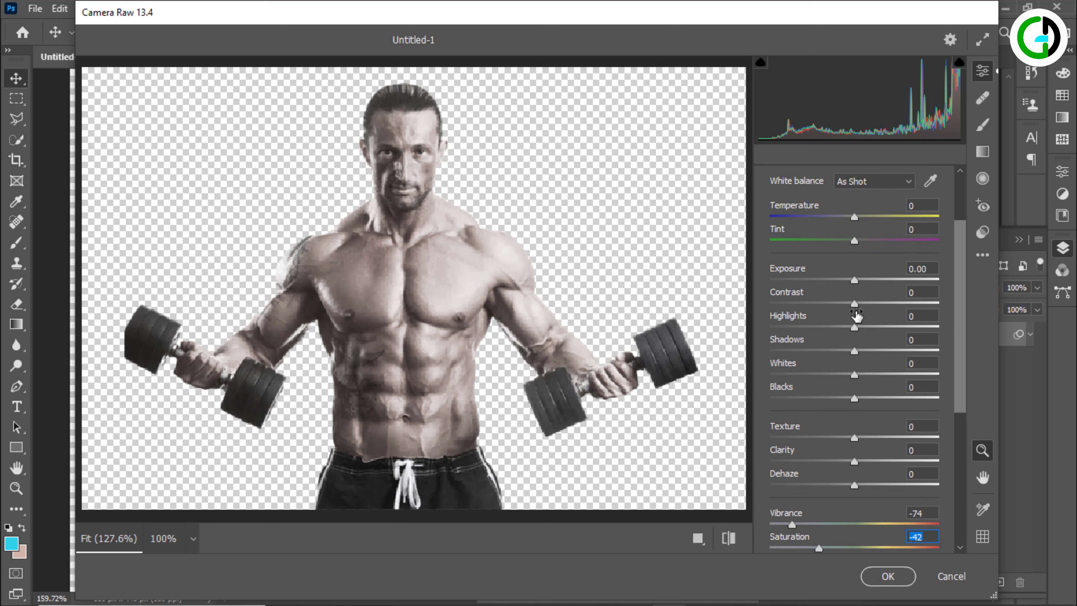
drag(854, 328, 845, 398)
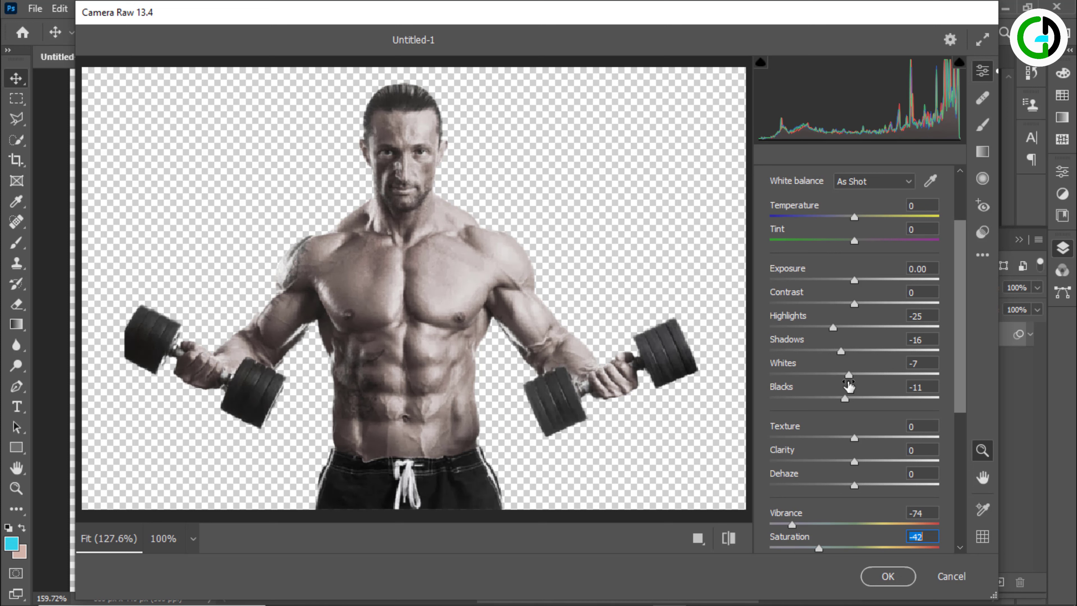
drag(854, 274, 841, 278)
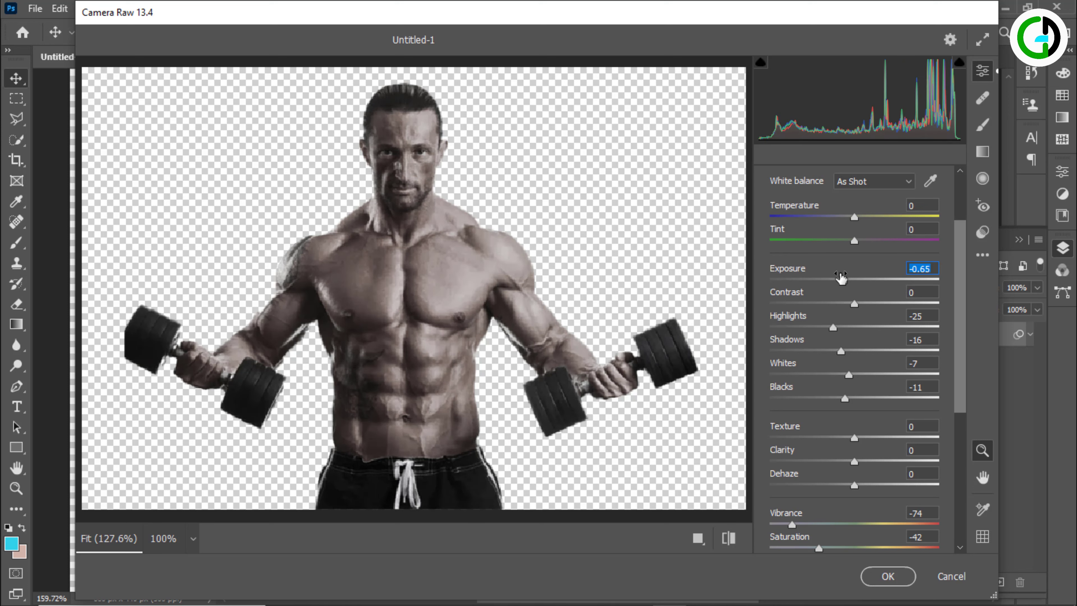
click(888, 576)
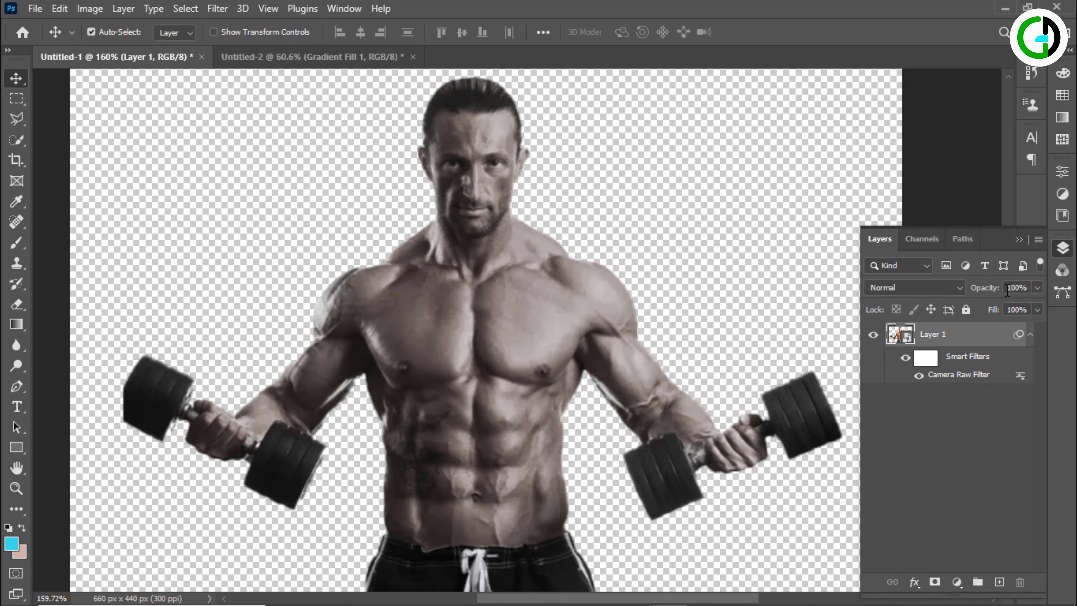
Convert the filtered bodybuilder layer to a smart object again and move it into the upper-right area of the Untitled-2 canvas
click(1031, 335)
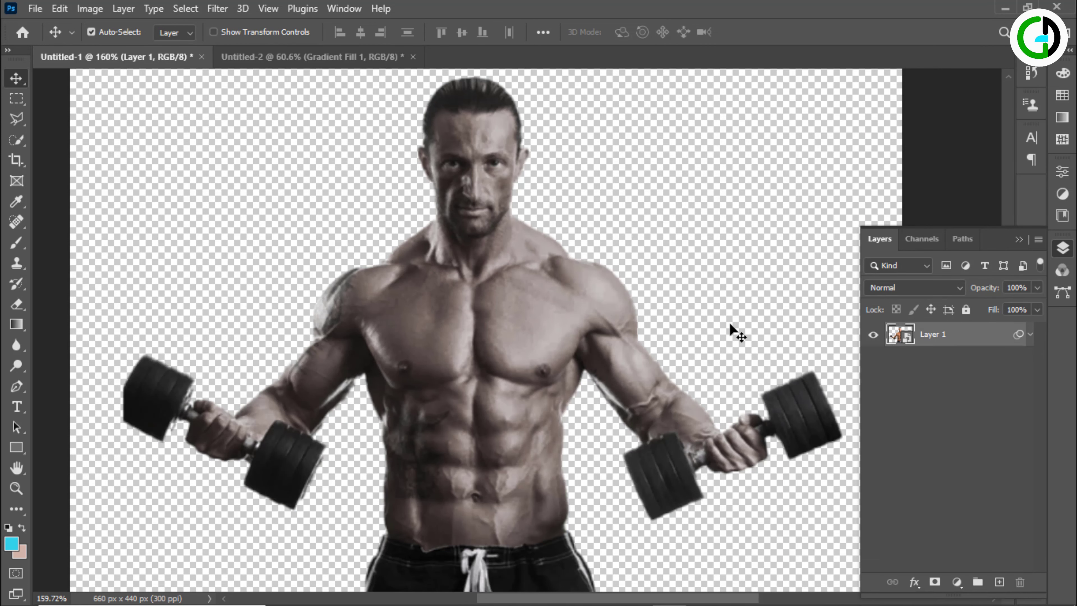
right_click(940, 335)
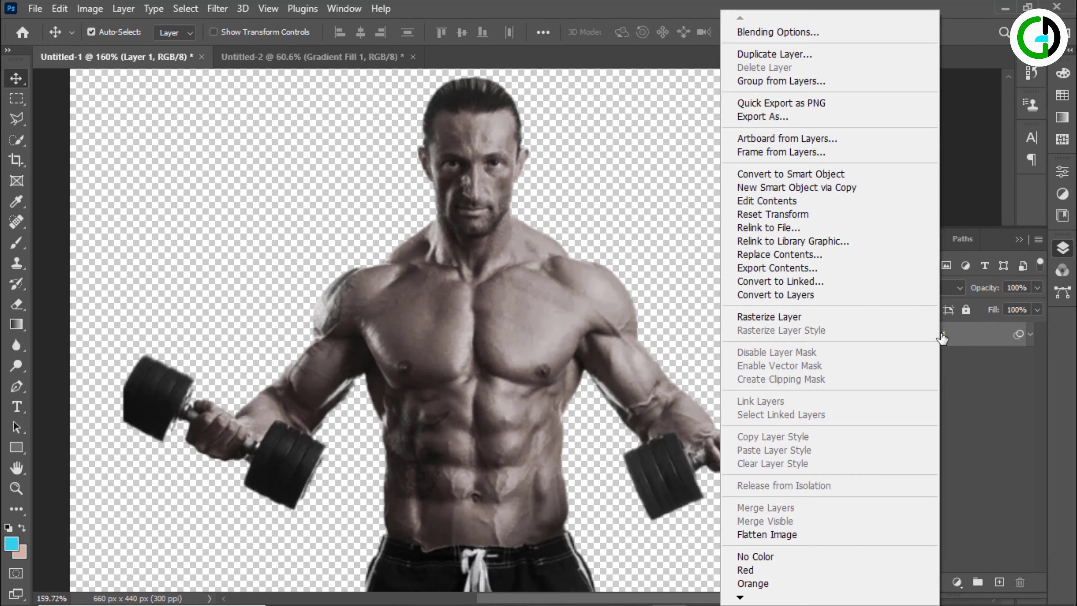
click(775, 178)
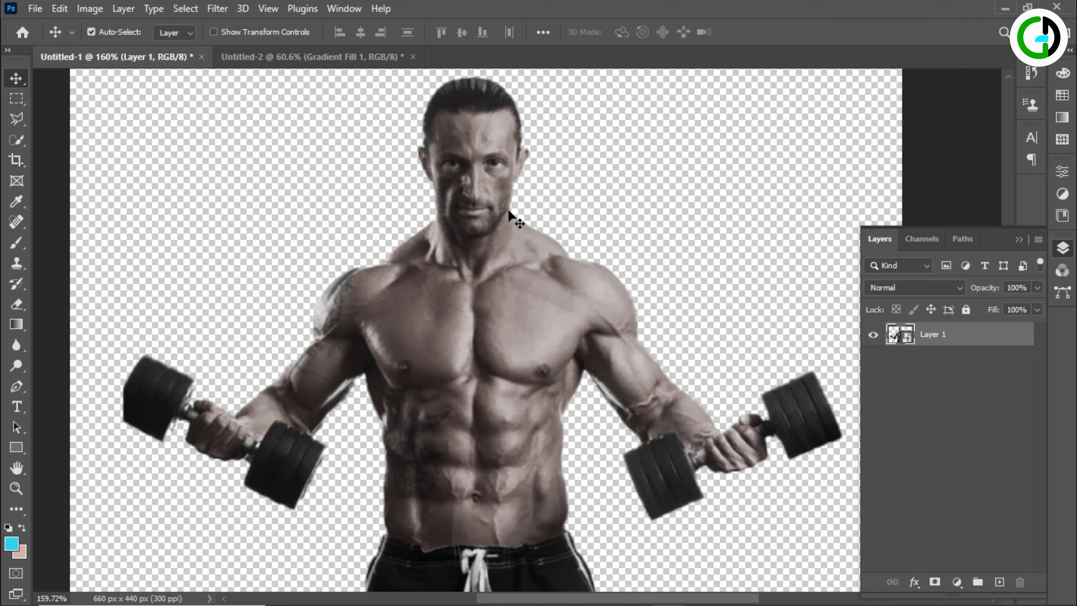
drag(483, 298, 758, 250)
scroll(540, 338, down, 2)
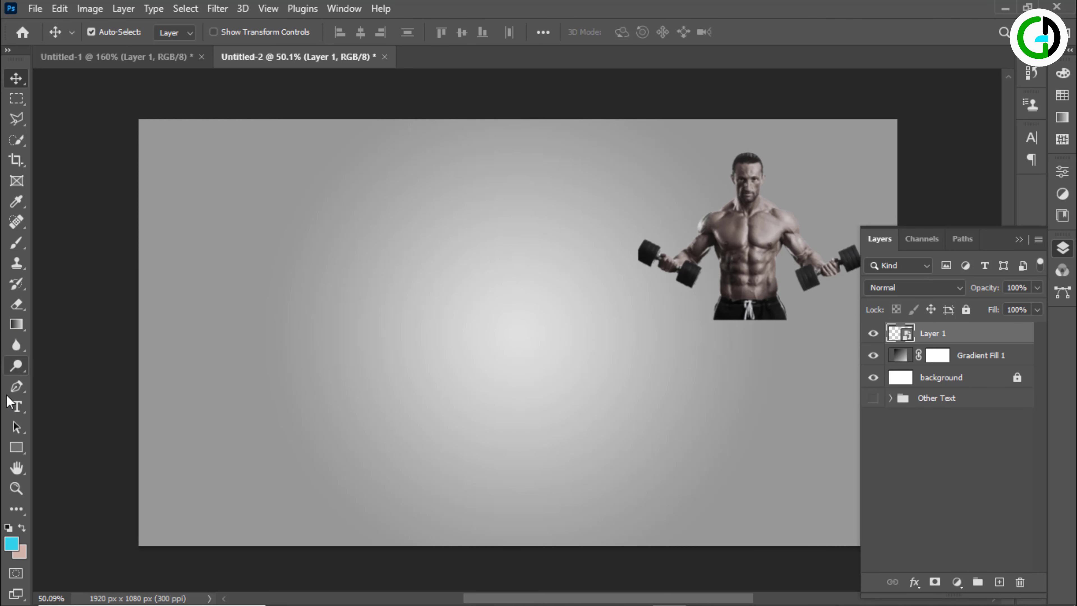
Add the letter "A" as text in Baskerville Old Face and place it at the middle of the canvas
click(17, 406)
click(238, 272)
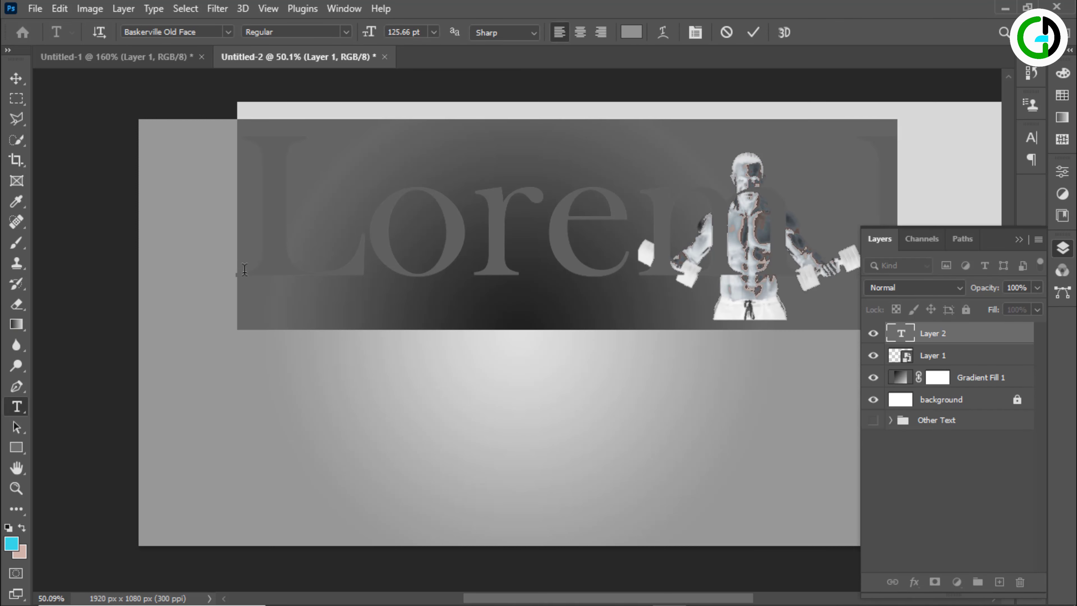
text(A)
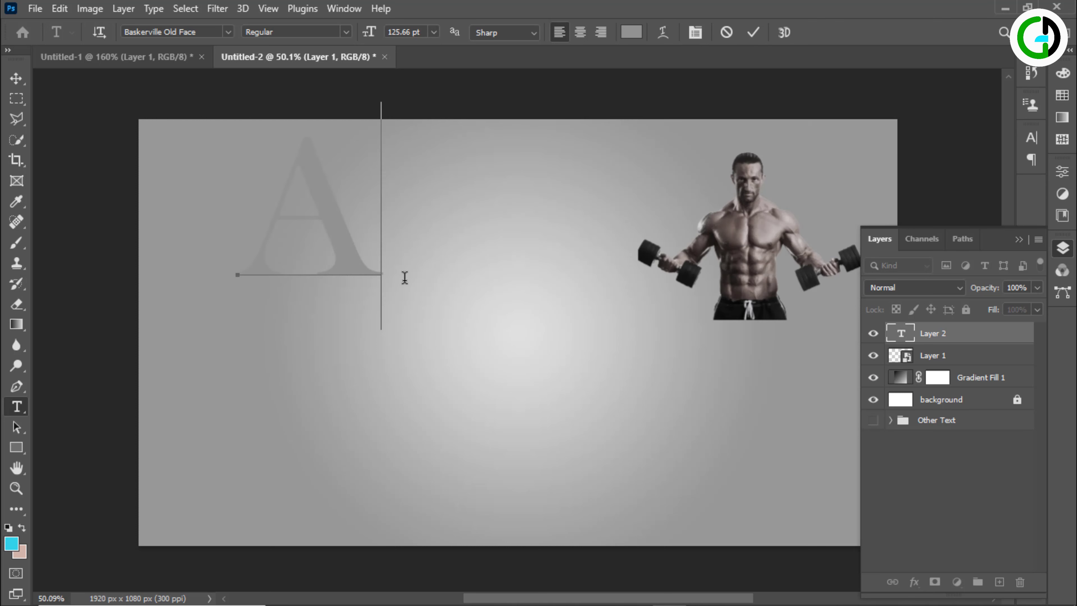
click(17, 80)
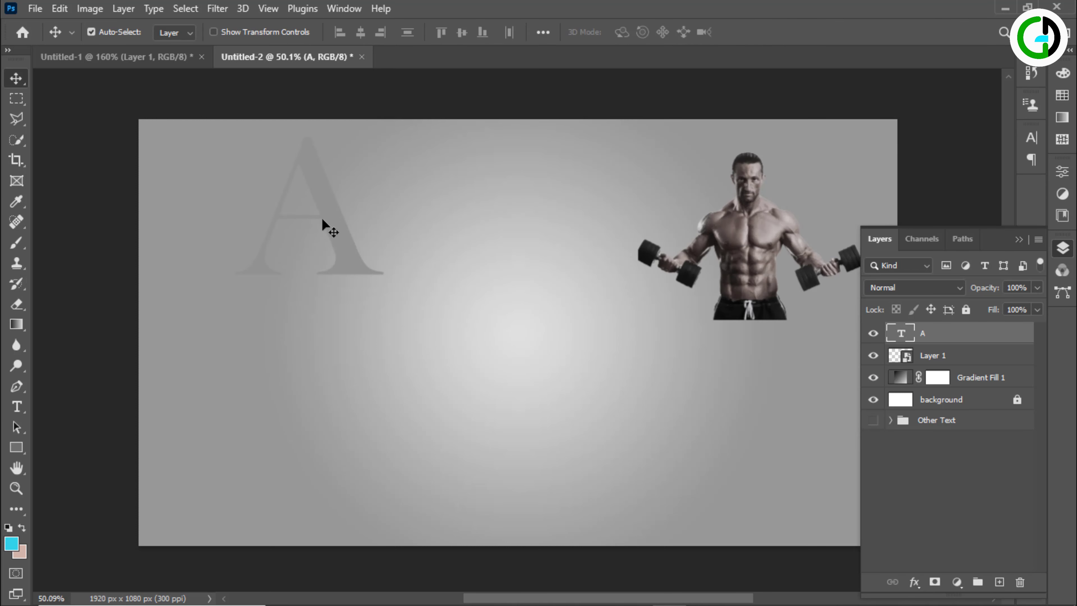
drag(338, 233, 550, 330)
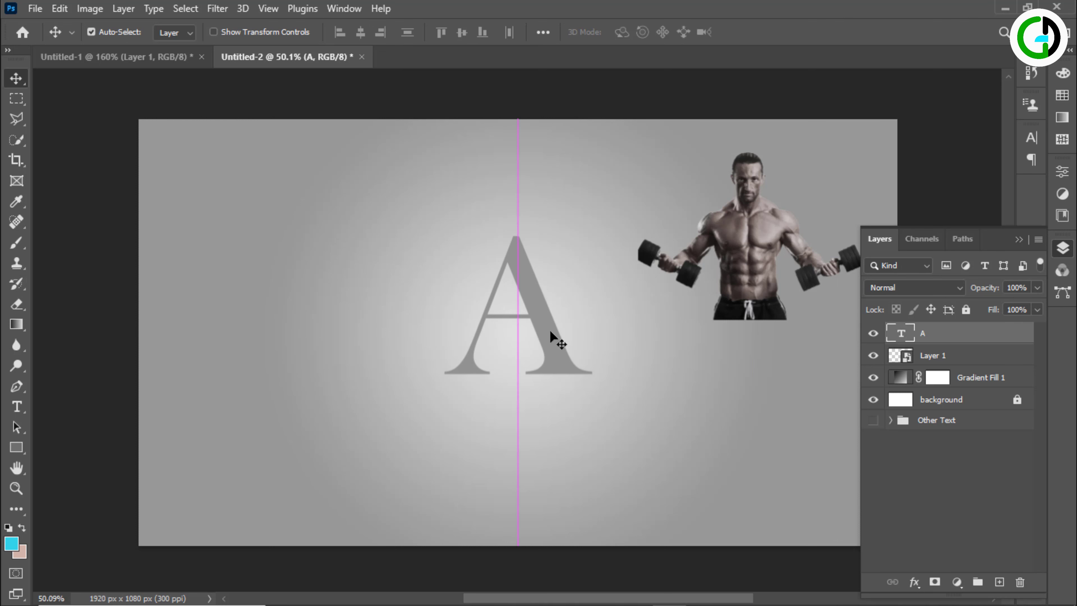
Unlock the background layer
click(940, 405)
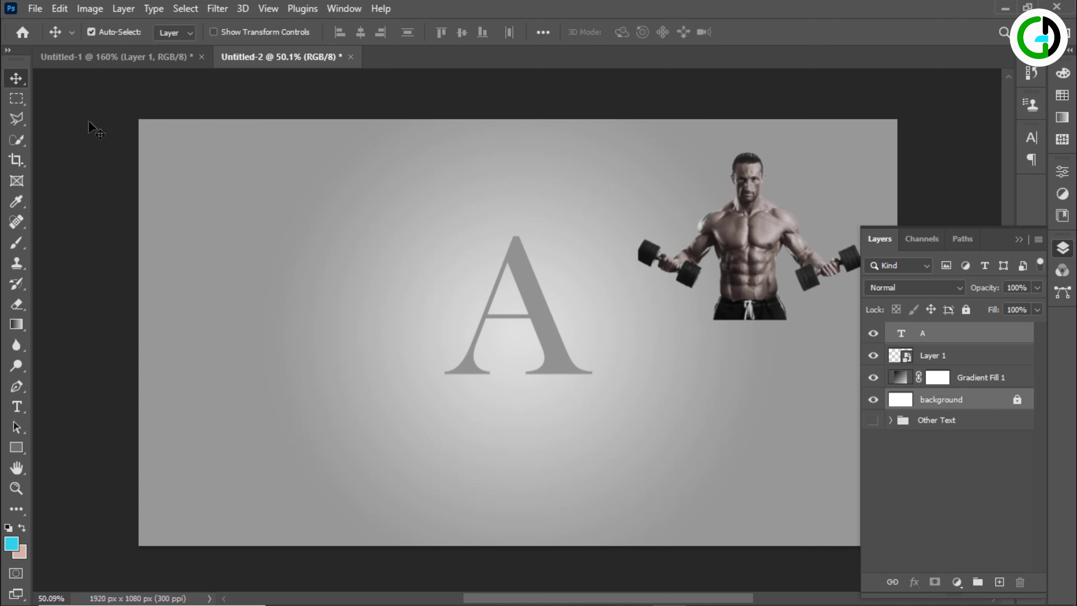
click(1018, 401)
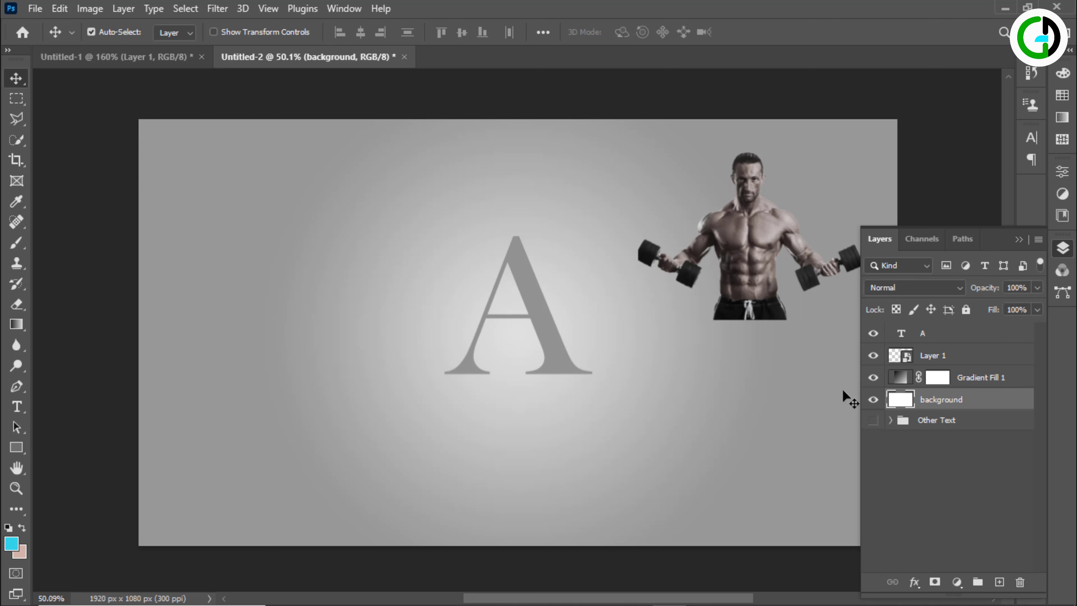
Centre the letter "A" vertically on the background layer and scale it up to about 206%
ctrl+click(926, 335)
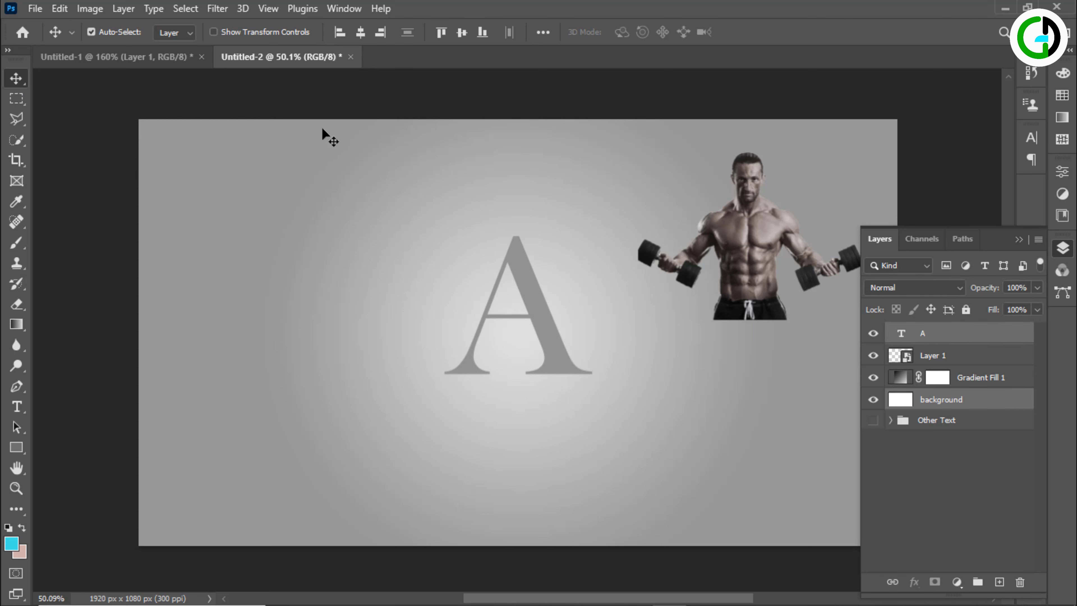
click(460, 31)
click(498, 334)
key(ctrl+t)
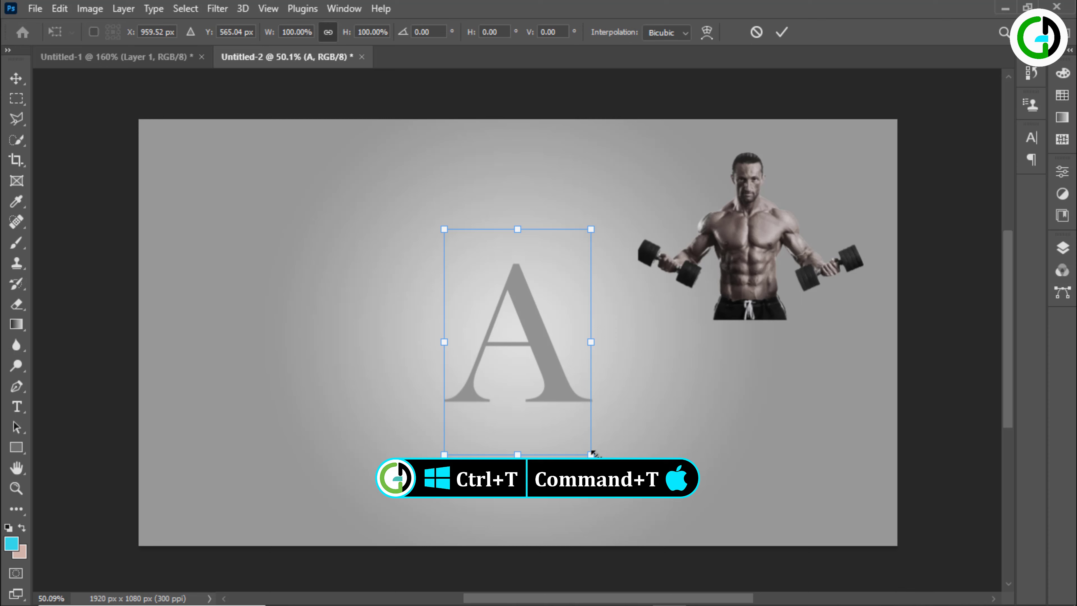
drag(592, 453, 678, 552)
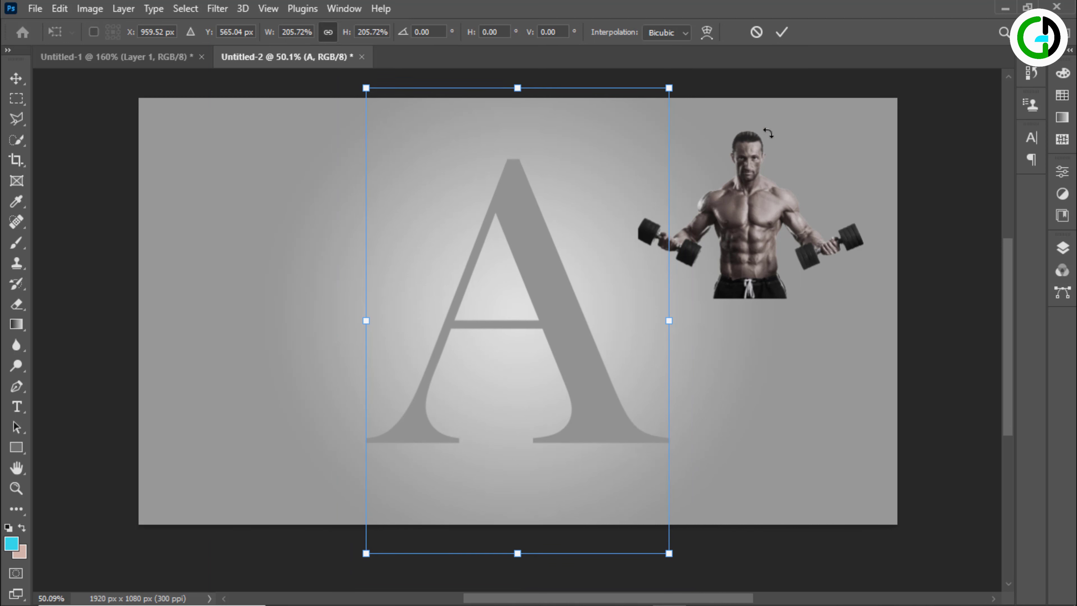
click(781, 33)
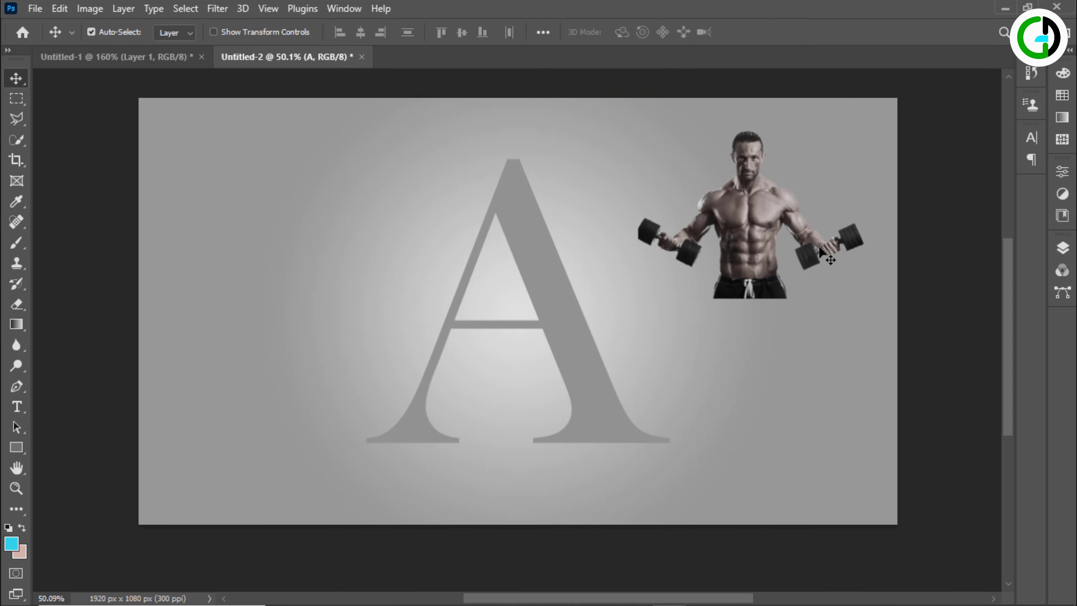
Move the bodybuilder onto the middle of the letter "A" and place Layer 1 above the text layer
drag(763, 237, 530, 292)
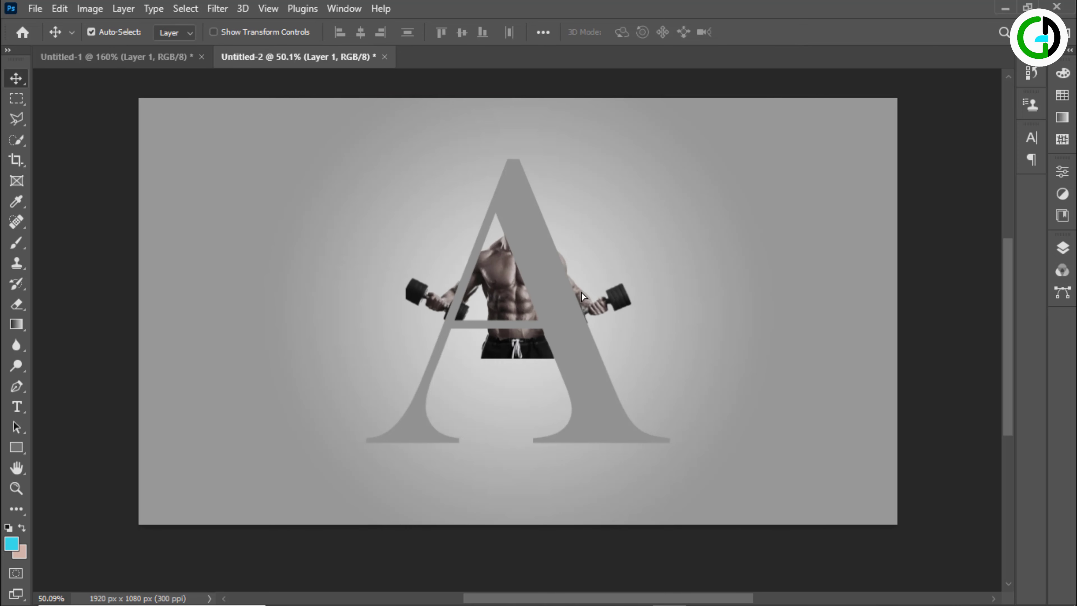
click(1060, 250)
drag(931, 359, 933, 328)
drag(514, 294, 512, 264)
Scale the bodybuilder down to about 89% and position him around the crossbar and upper part of the letter "A"
scroll(514, 288, up, 3)
scroll(513, 287, up, 2)
key(ctrl+t)
scroll(522, 254, up, 1)
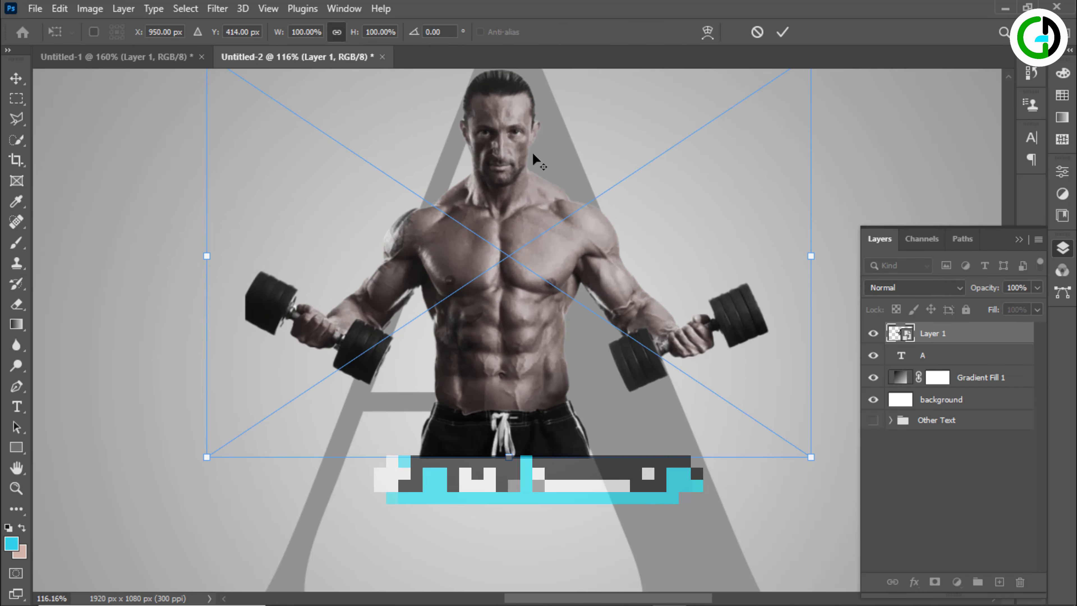
drag(527, 204, 522, 266)
drag(504, 119, 504, 156)
mouse_move(526, 315)
mouse_down()
mouse_move(534, 320)
mouse_move(532, 309)
mouse_up()
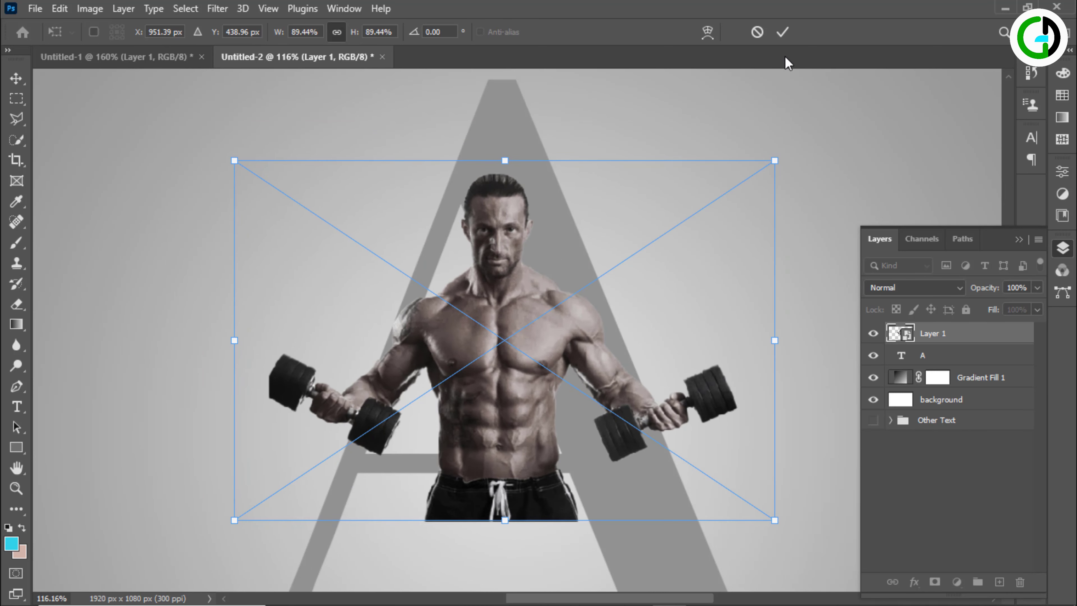
click(782, 32)
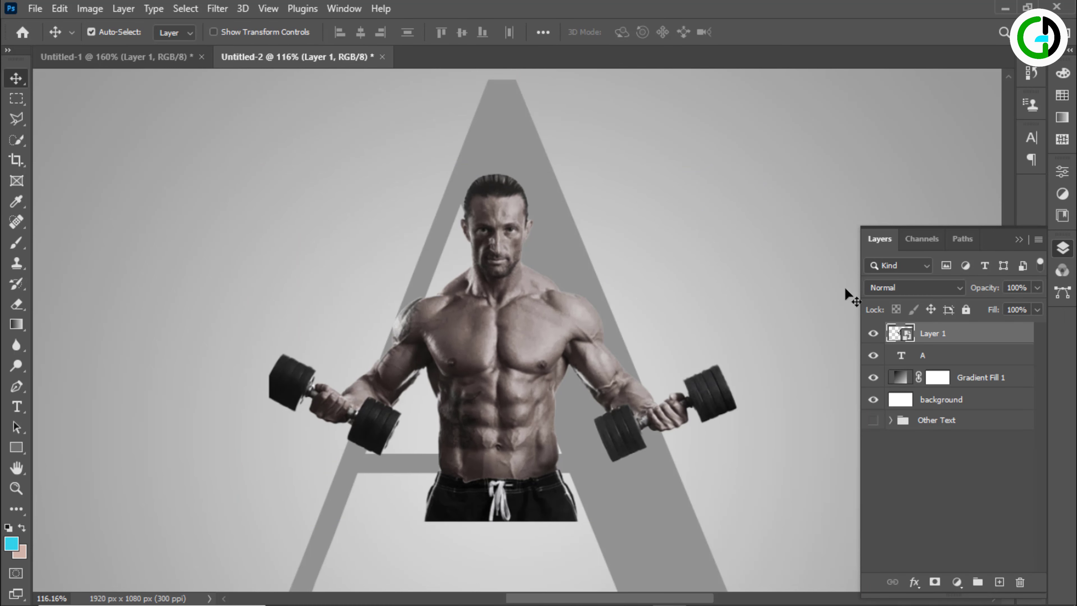
Duplicate the bodybuilder layer and clip the original Layer 1 to the "A" text layer with a clipping mask
scroll(810, 327, down, 1)
drag(971, 341, 999, 581)
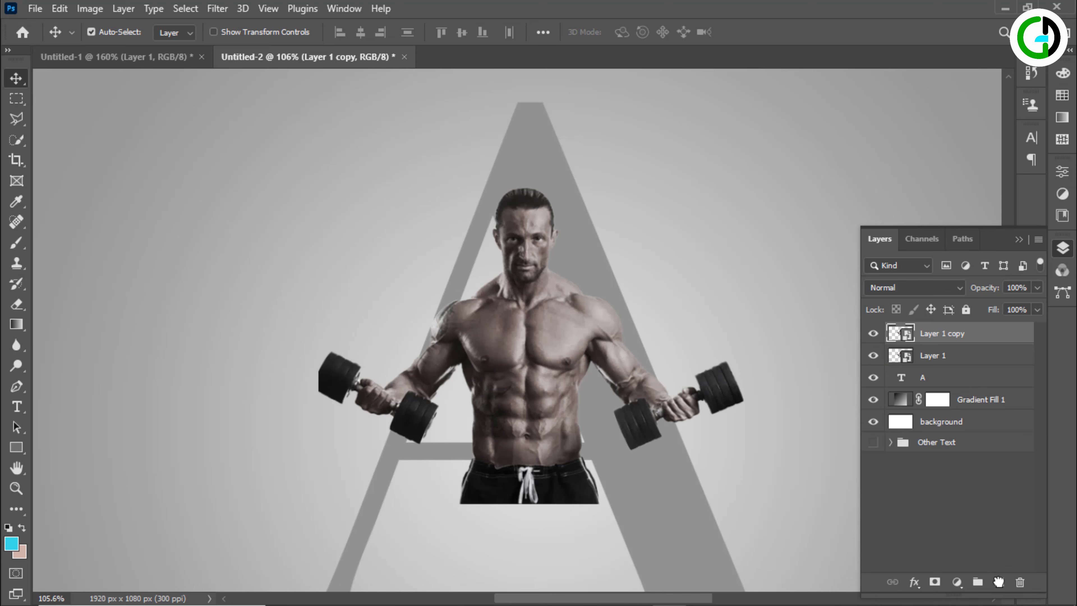
right_click(926, 361)
click(932, 356)
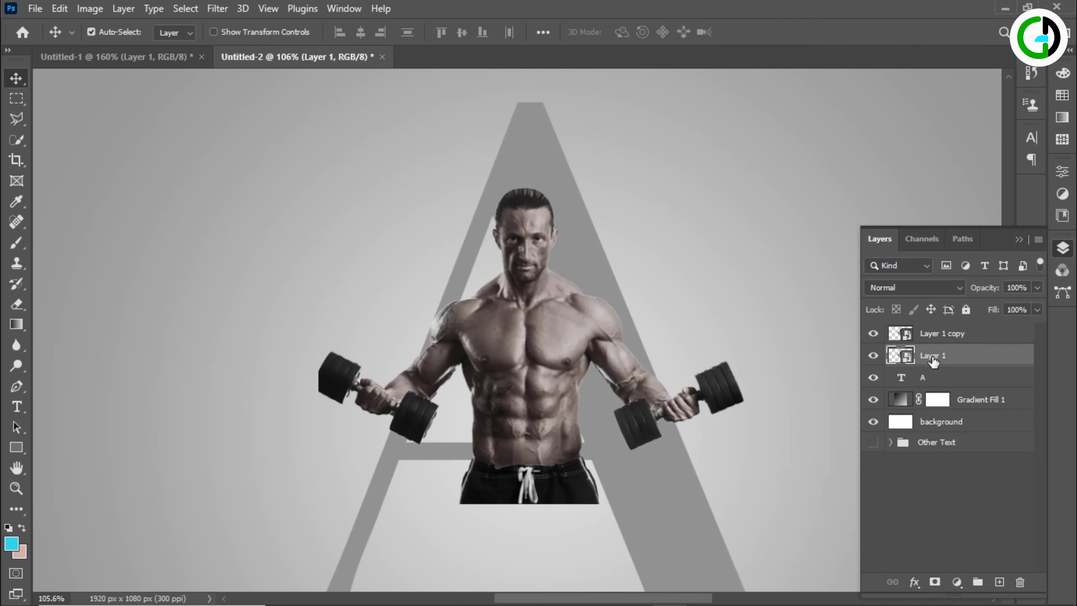
right_click(920, 349)
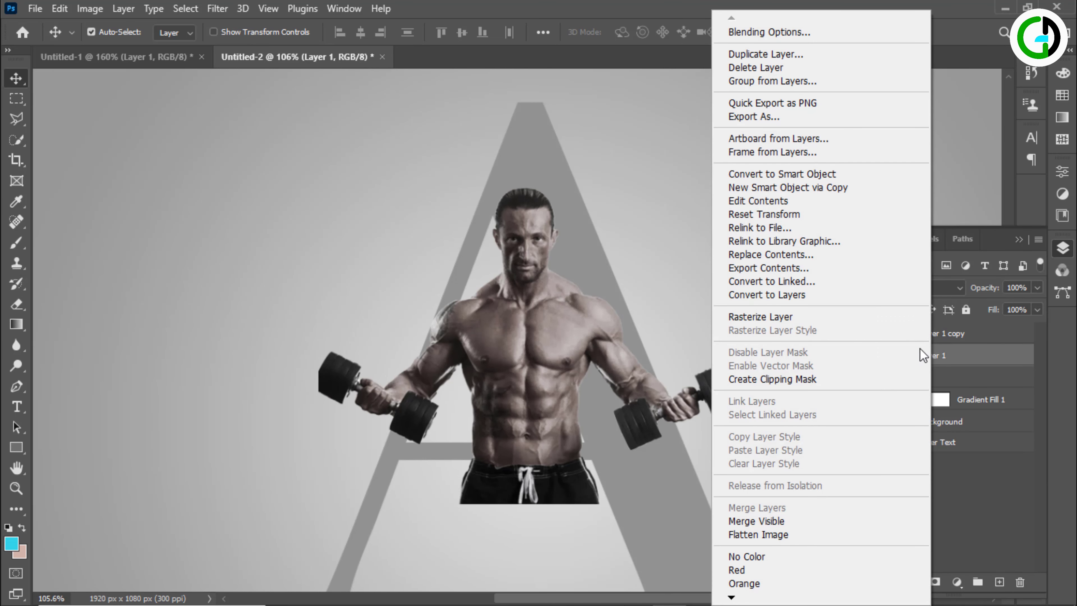
click(788, 379)
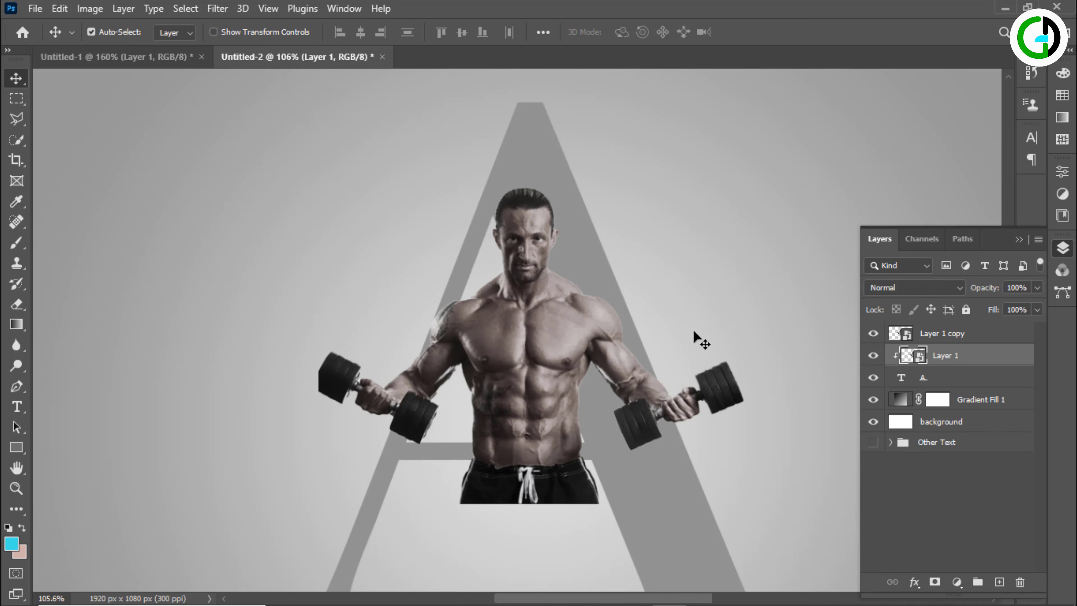
Add a white layer mask to Layer 1 copy
drag(695, 325, 636, 292)
click(949, 335)
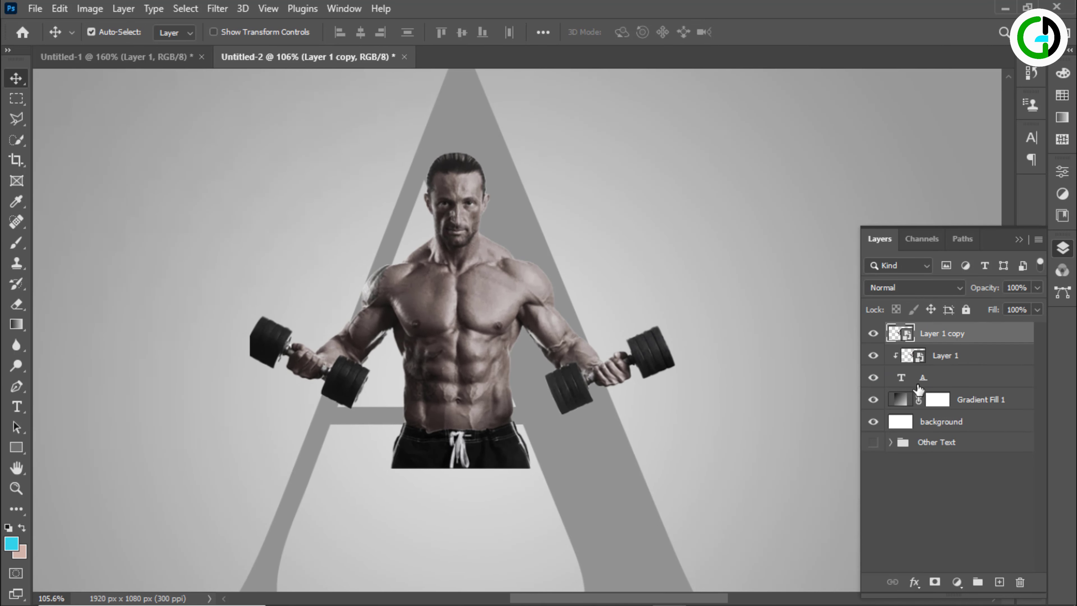
click(935, 581)
Load the letter "A" as a selection, target the Layer 1 copy mask and invert the selection
click(903, 382)
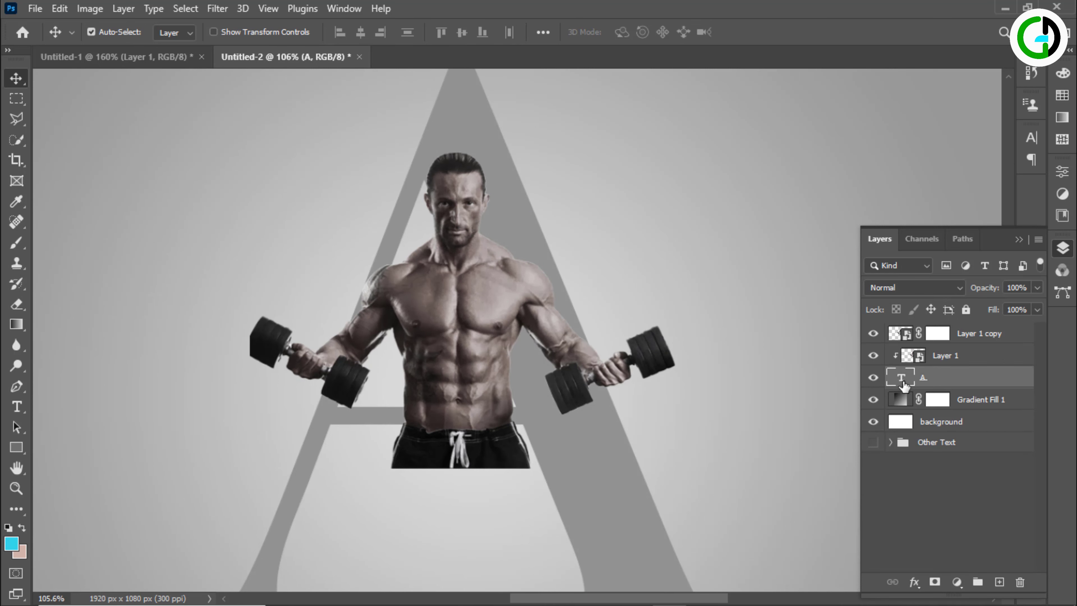
right_click(903, 383)
click(933, 114)
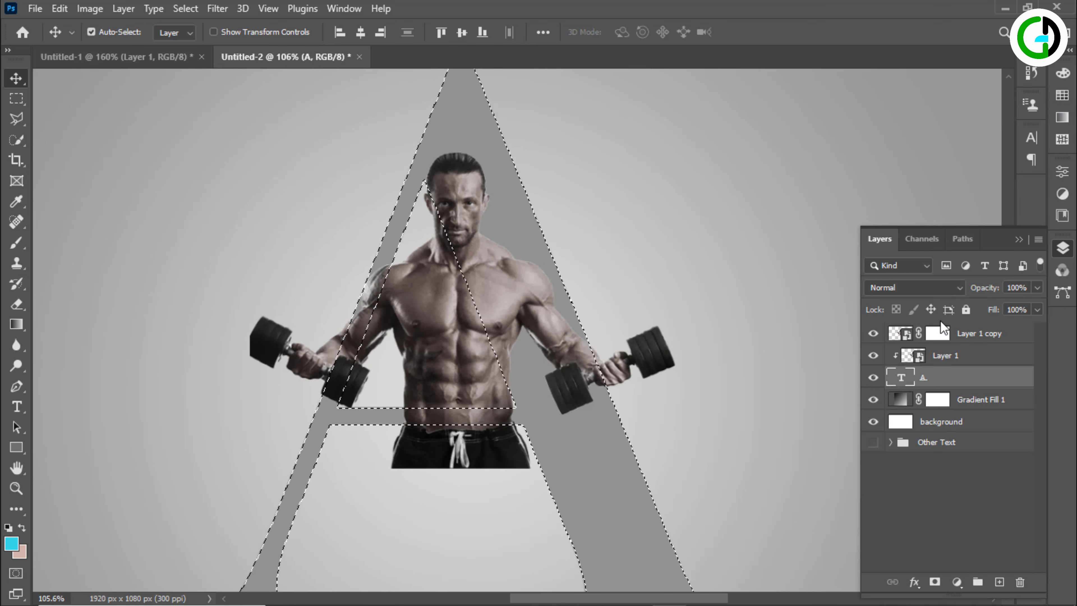
click(937, 333)
click(186, 8)
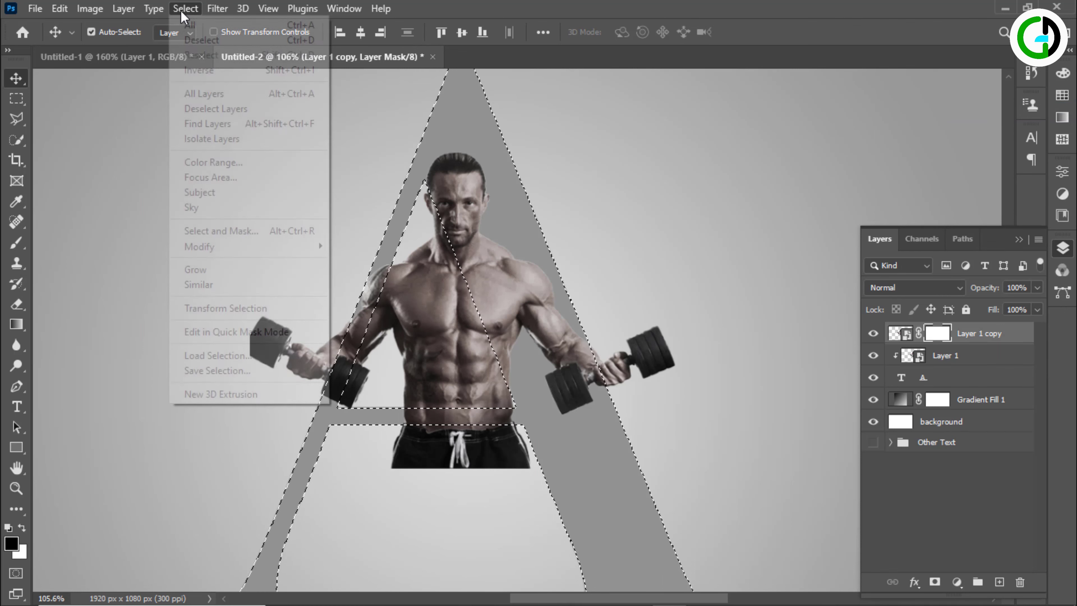
click(220, 71)
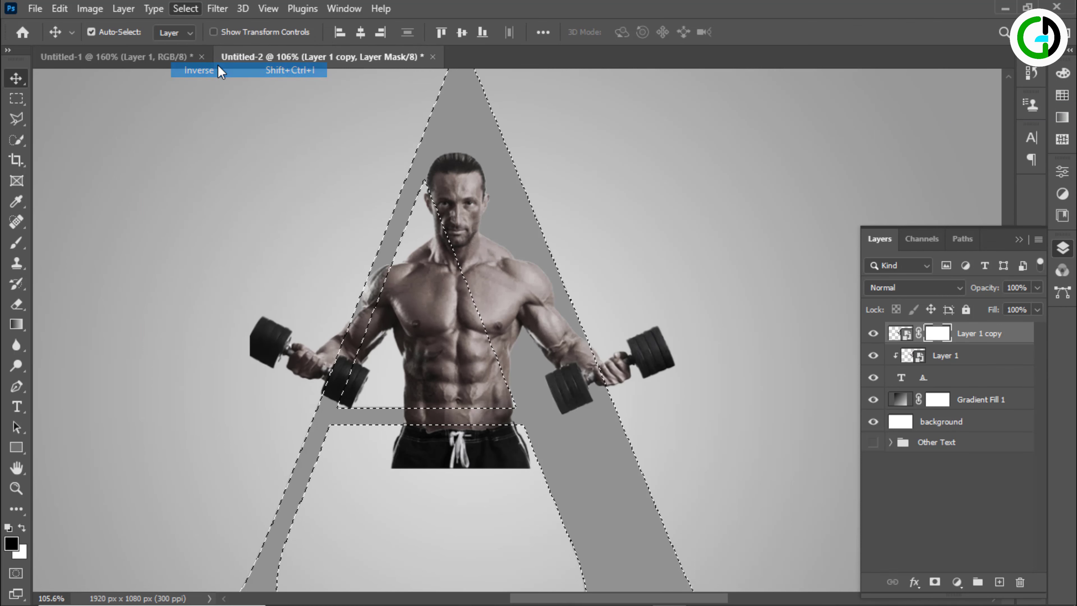
Paint black on the Layer 1 copy mask with a 30 px brush to hide the shorts below the letter's crossbar
click(16, 244)
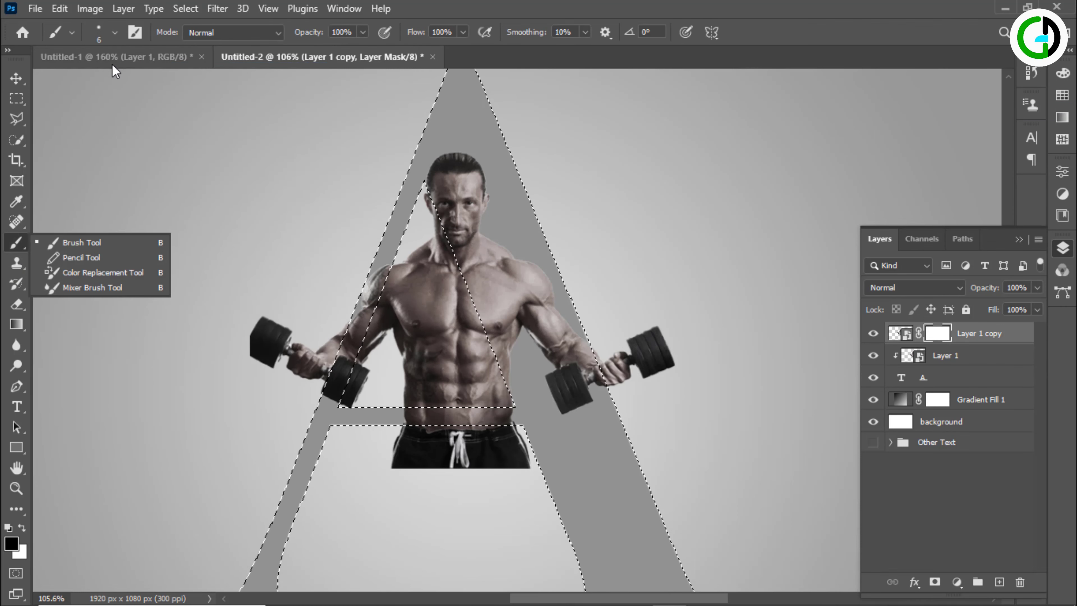
click(64, 243)
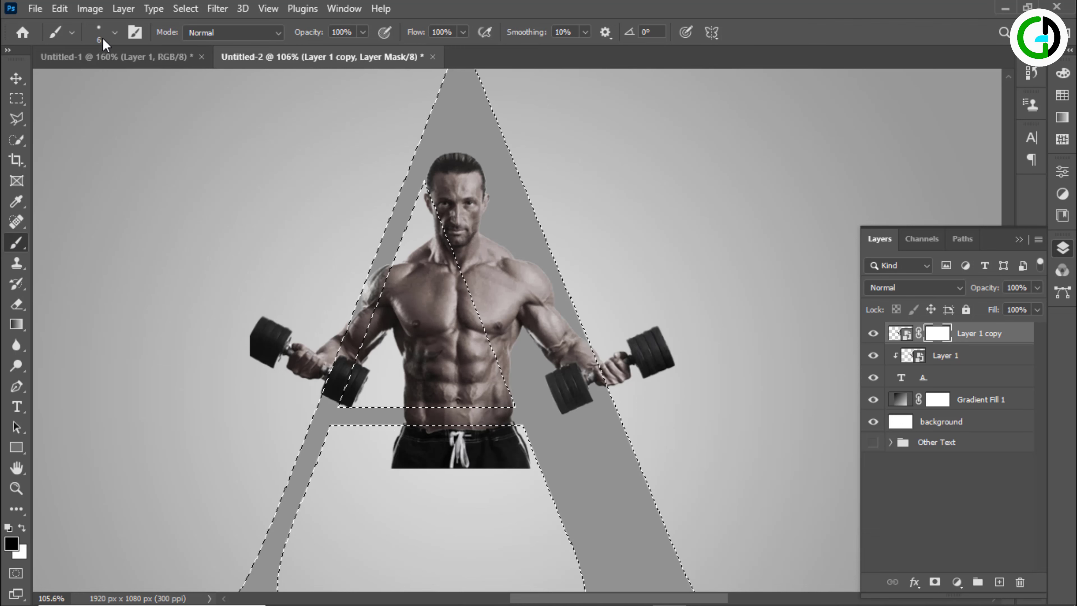
click(115, 32)
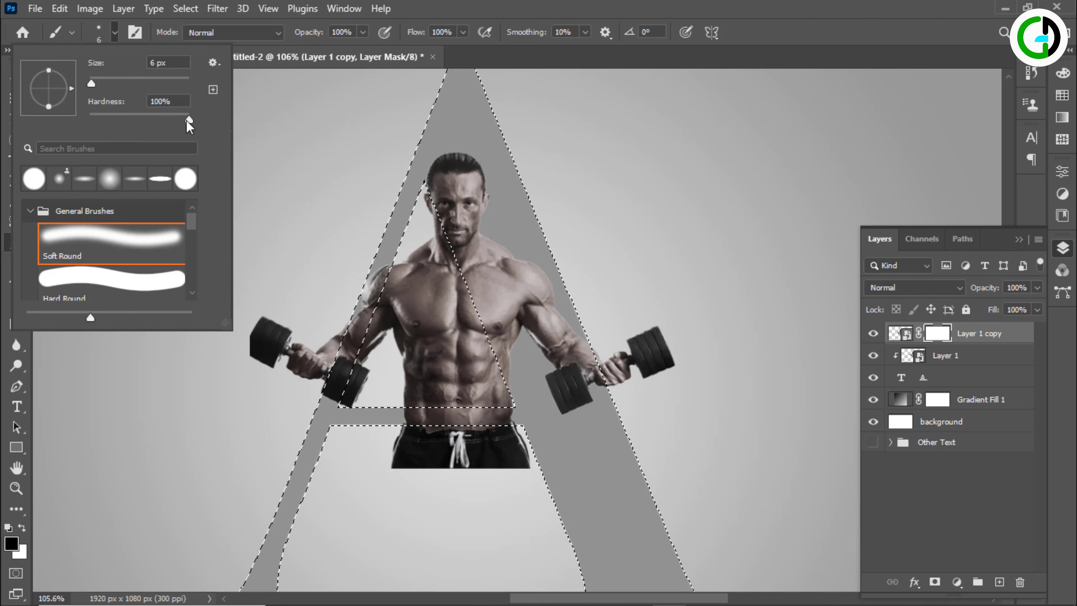
click(268, 132)
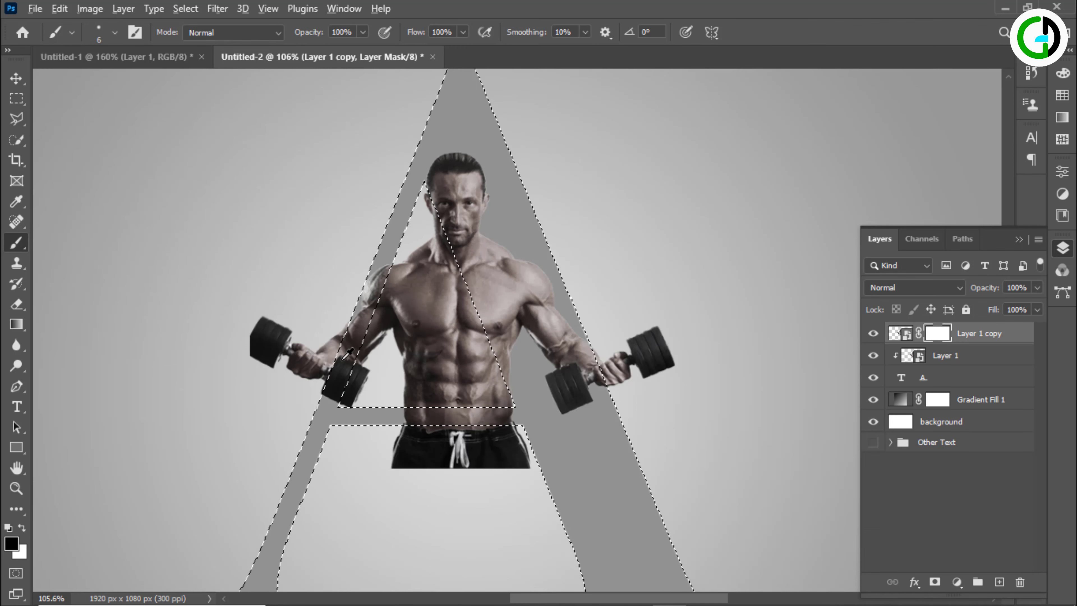
scroll(350, 351, up, 3)
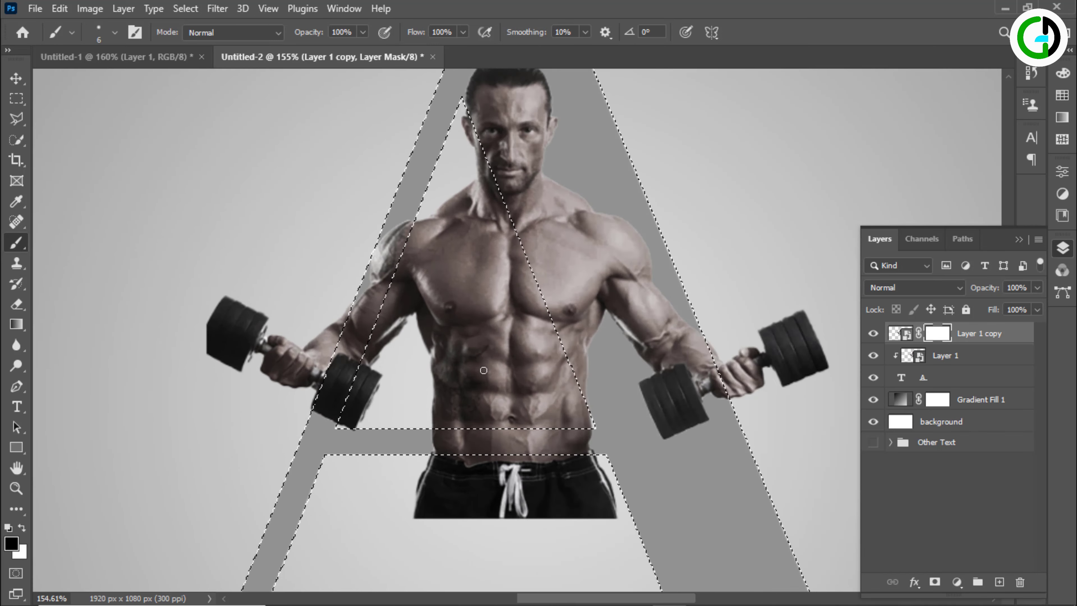
key(bracketright)
key(bracketright)
key(bracketright)
key(bracketright)
key(bracketright)
key(bracketright)
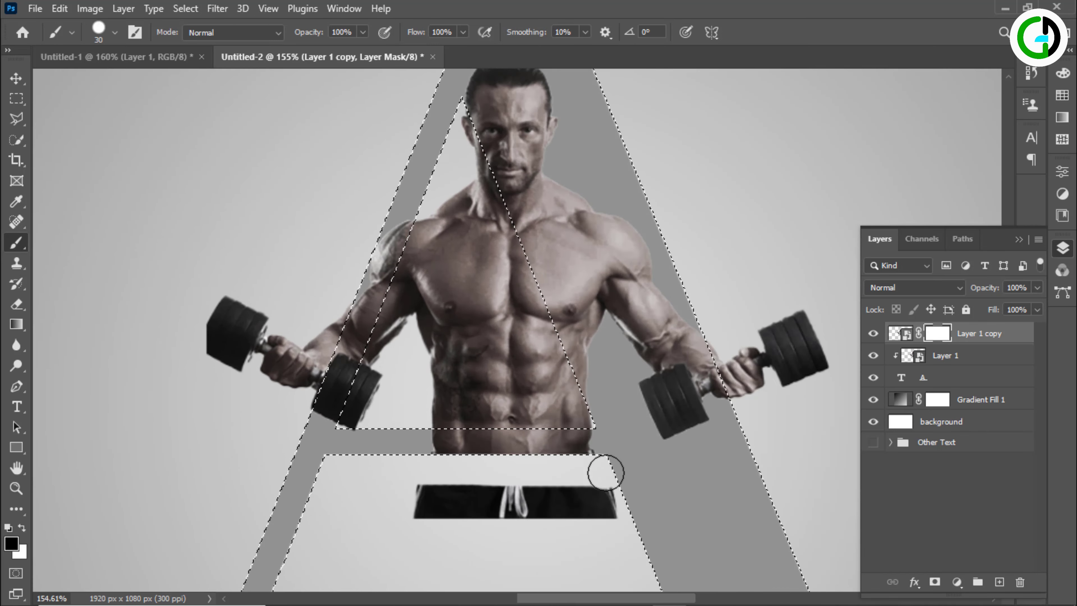
mouse_move(605, 473)
mouse_down()
mouse_move(562, 500)
mouse_move(416, 517)
mouse_move(625, 522)
mouse_move(626, 469)
mouse_up()
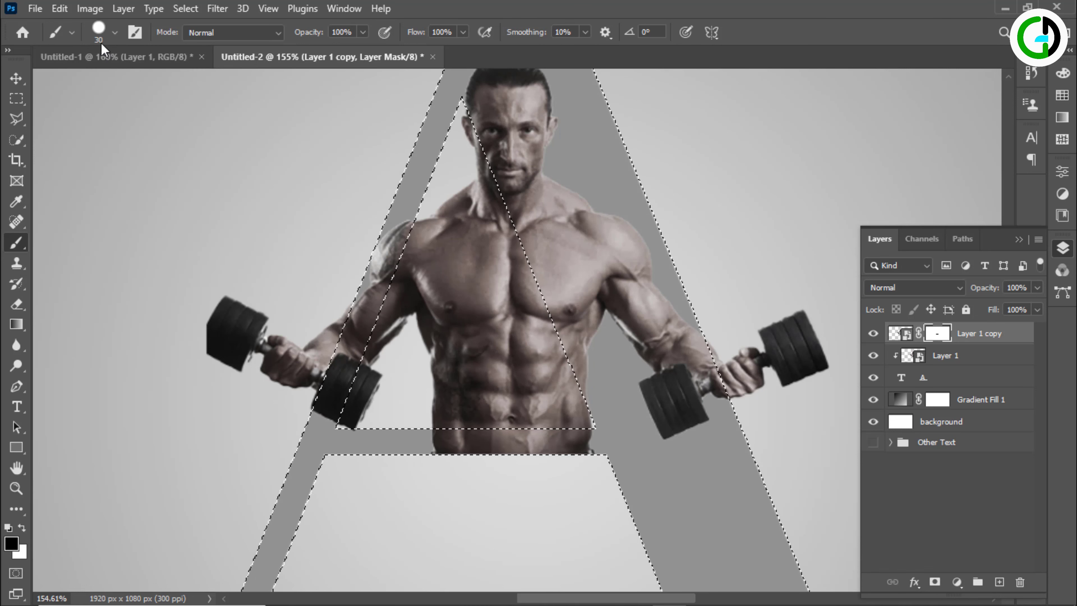
Invert the selection and paint black with a 25 px brush on the Layer 1 copy mask where the right-hand arm overlaps the letter
click(176, 12)
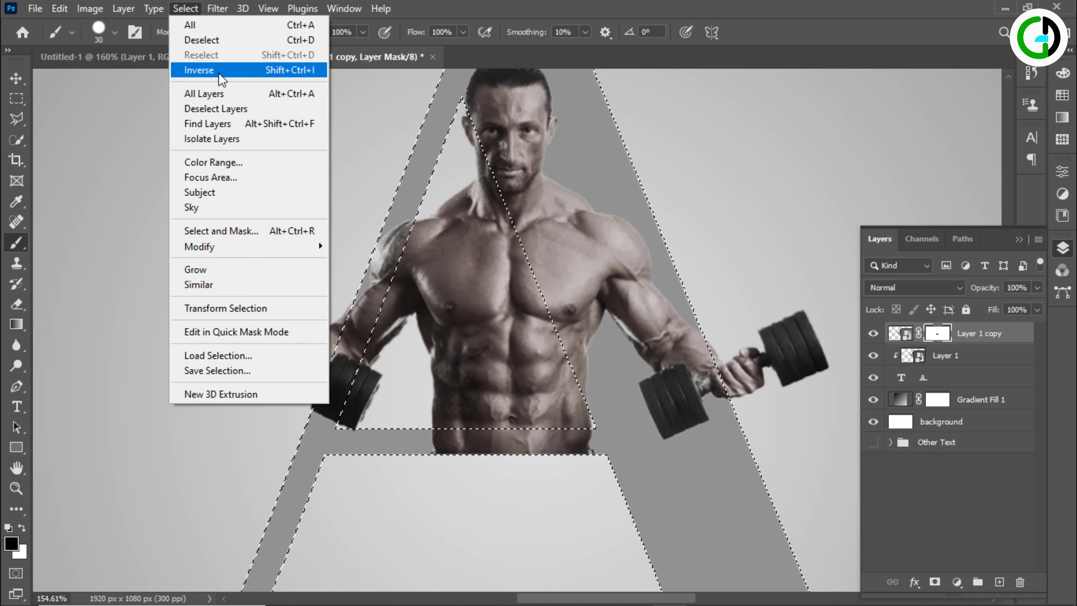
click(195, 70)
key(bracketleft)
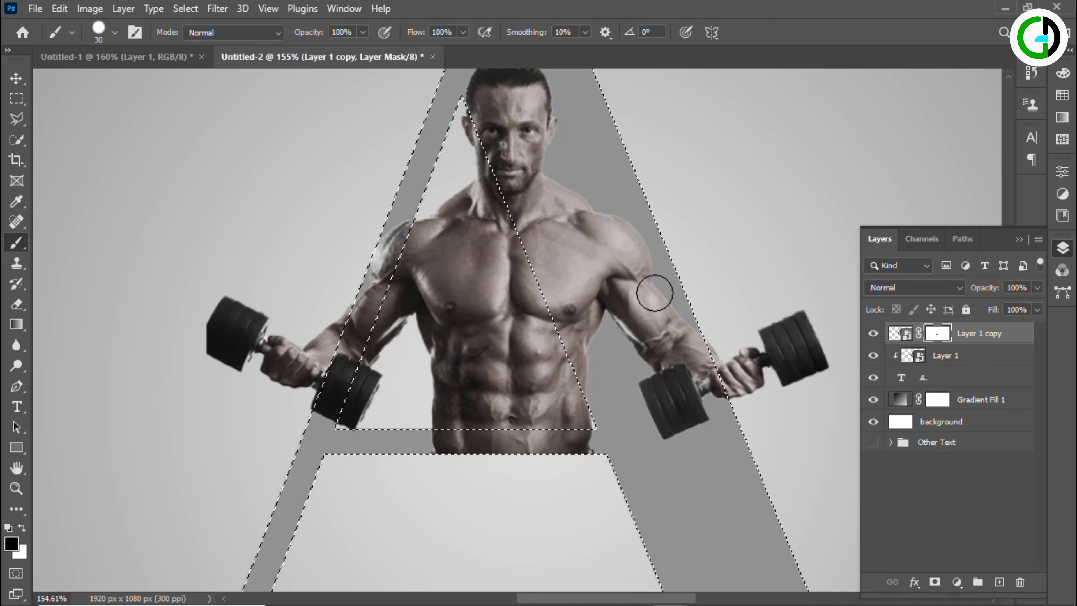
scroll(657, 303, up, 2)
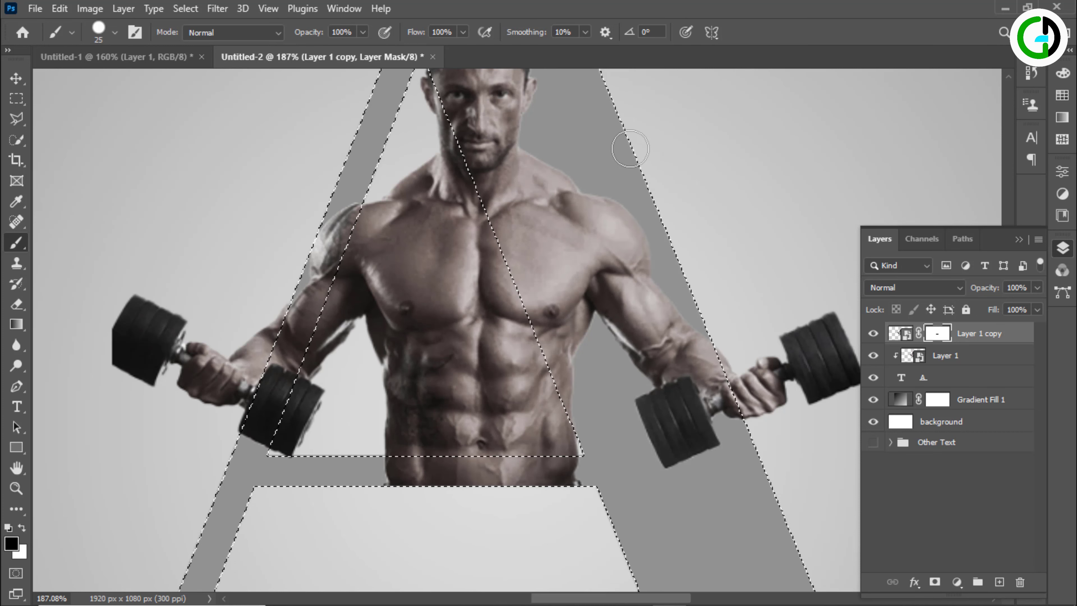
scroll(695, 346, up, 5)
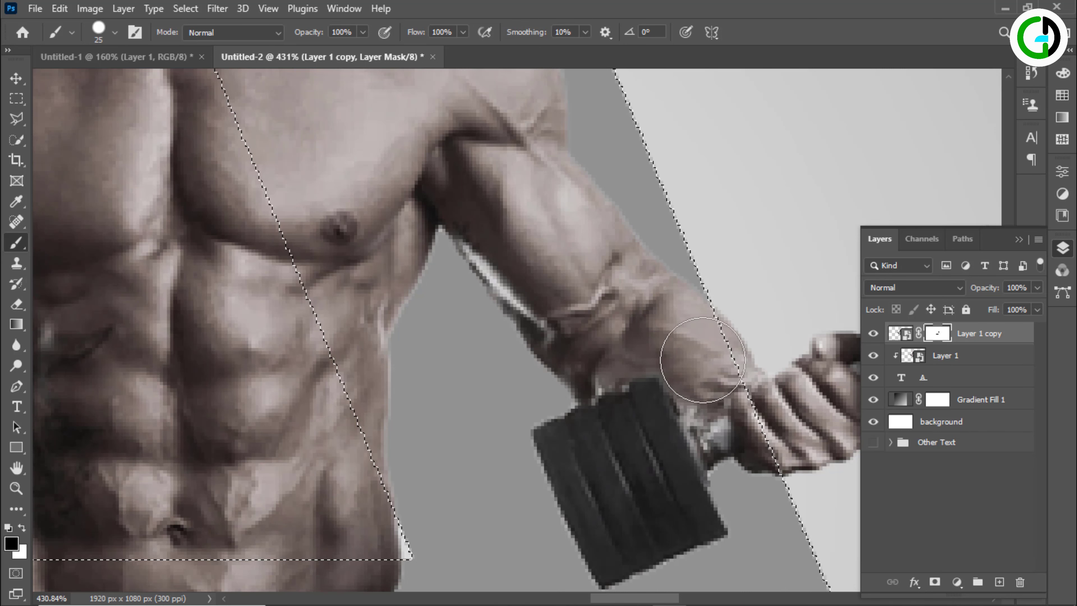
scroll(600, 231, down, 7)
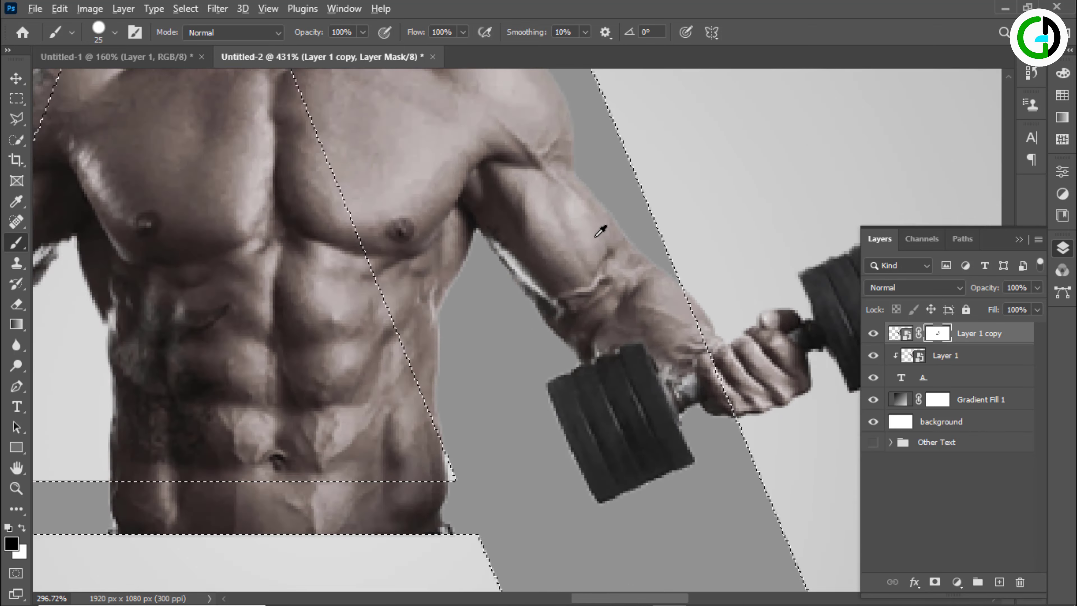
drag(365, 209, 465, 220)
scroll(403, 173, up, 2)
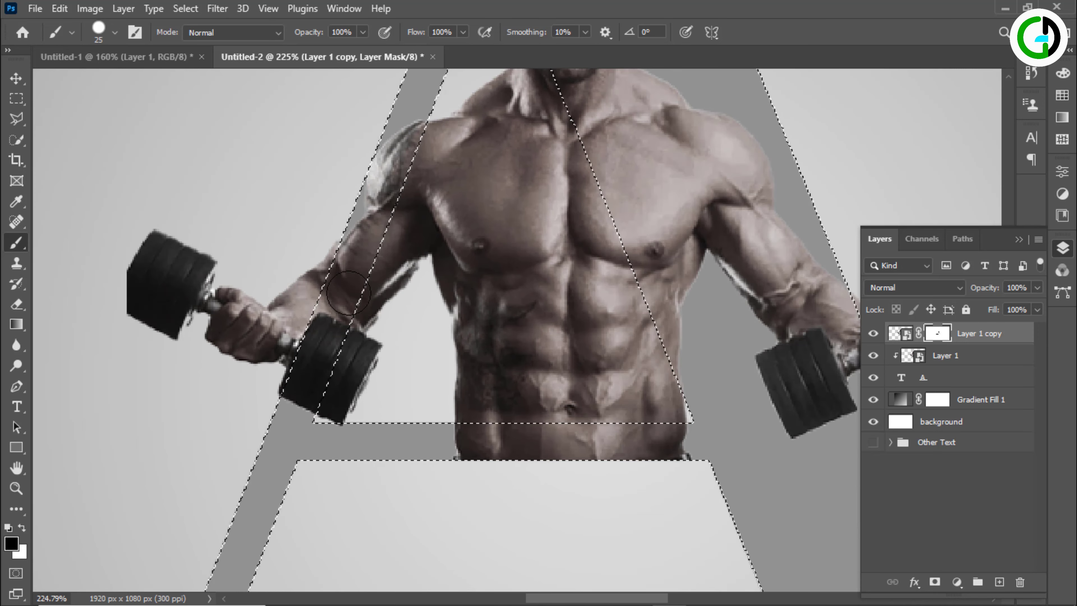
scroll(355, 249, up, 5)
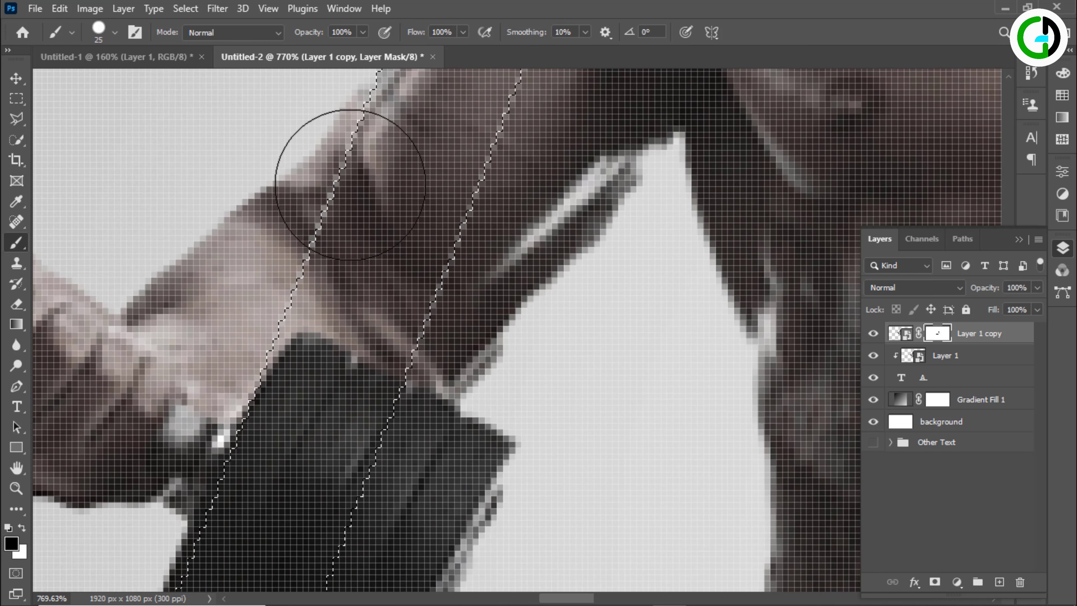
scroll(350, 184, down, 8)
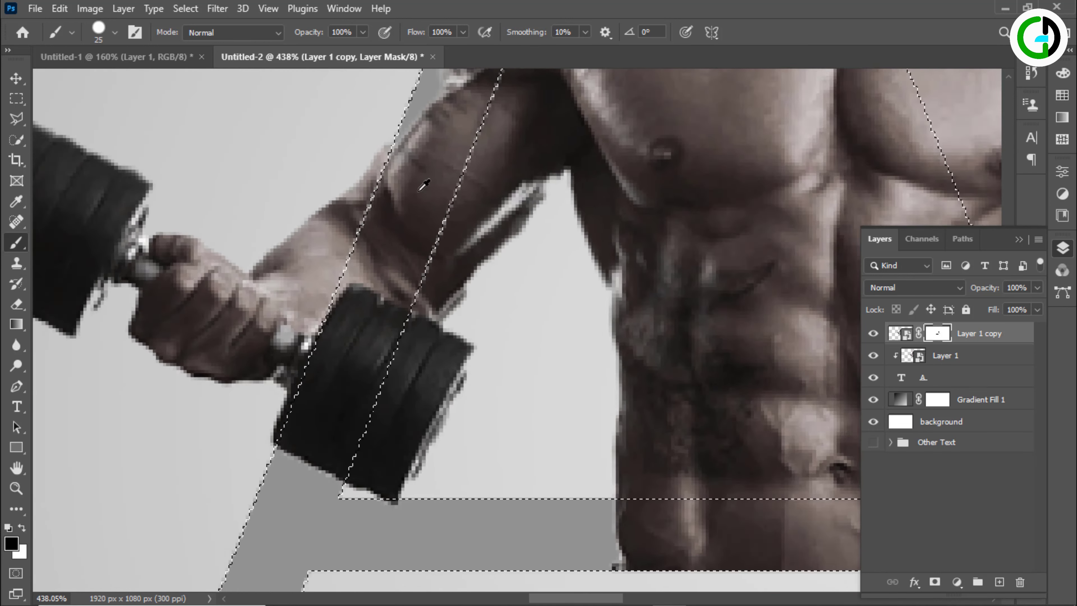
scroll(421, 173, up, 4)
scroll(385, 216, down, 3)
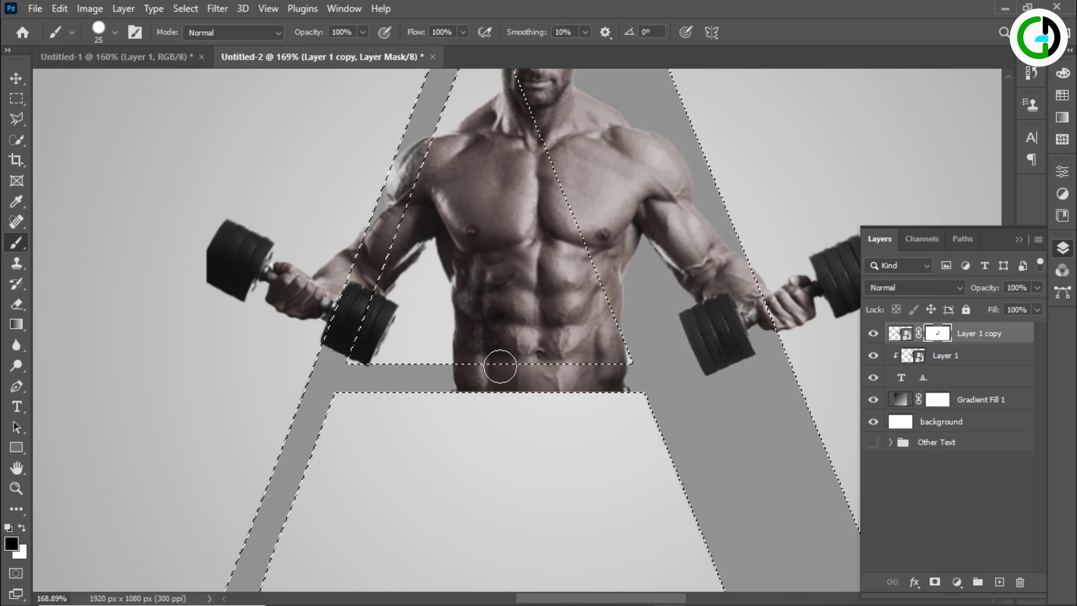
scroll(622, 368, down, 3)
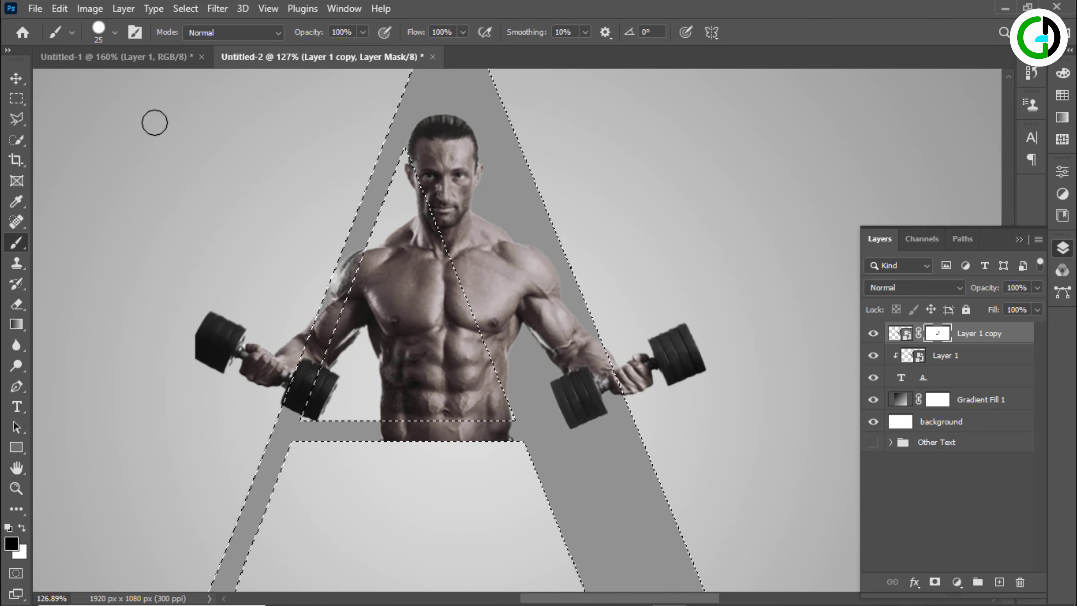
click(25, 78)
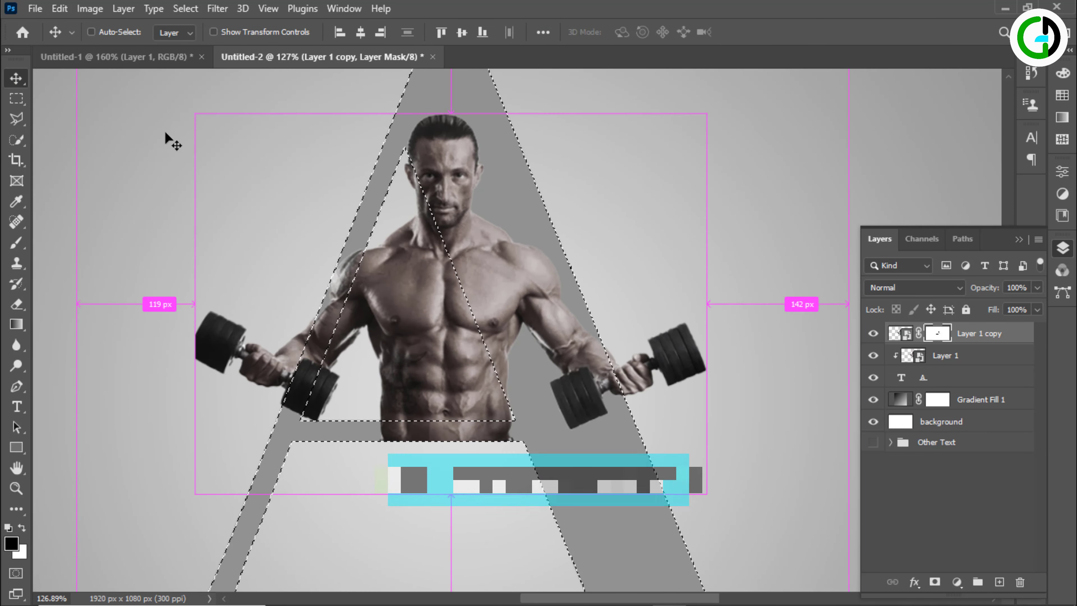
Clear the selection around the letter "A"
key(ctrl+d)
scroll(446, 270, down, 5)
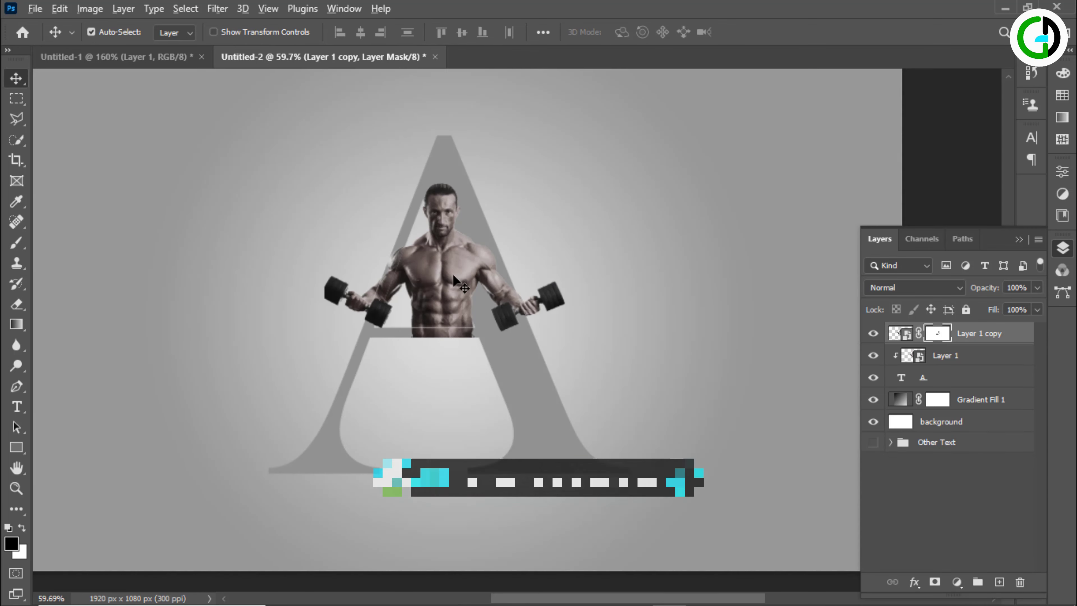
scroll(468, 280, up, 3)
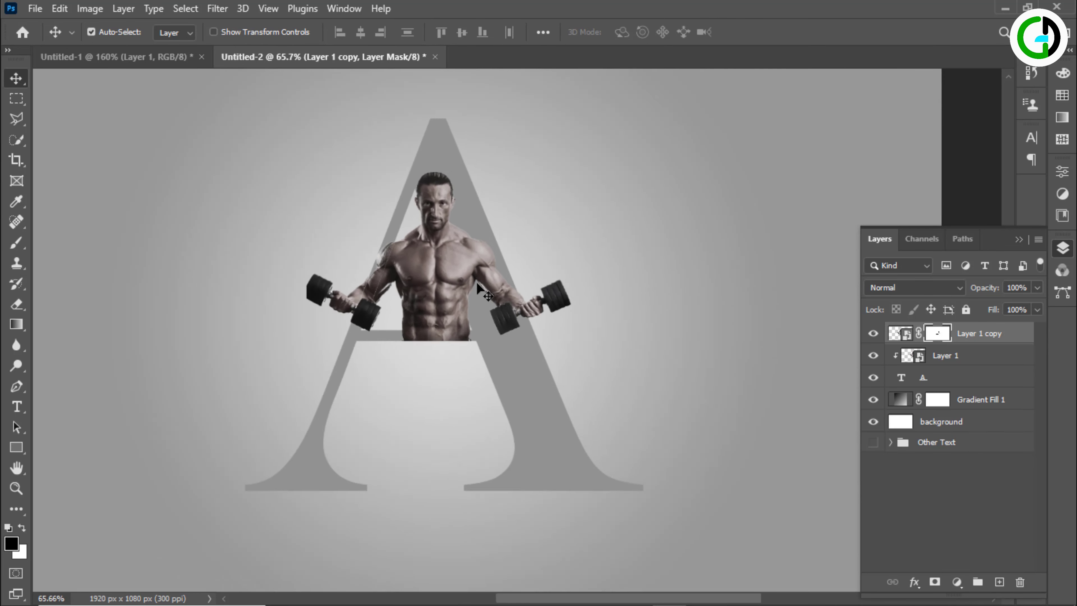
drag(515, 315, 366, 316)
scroll(366, 316, up, 1)
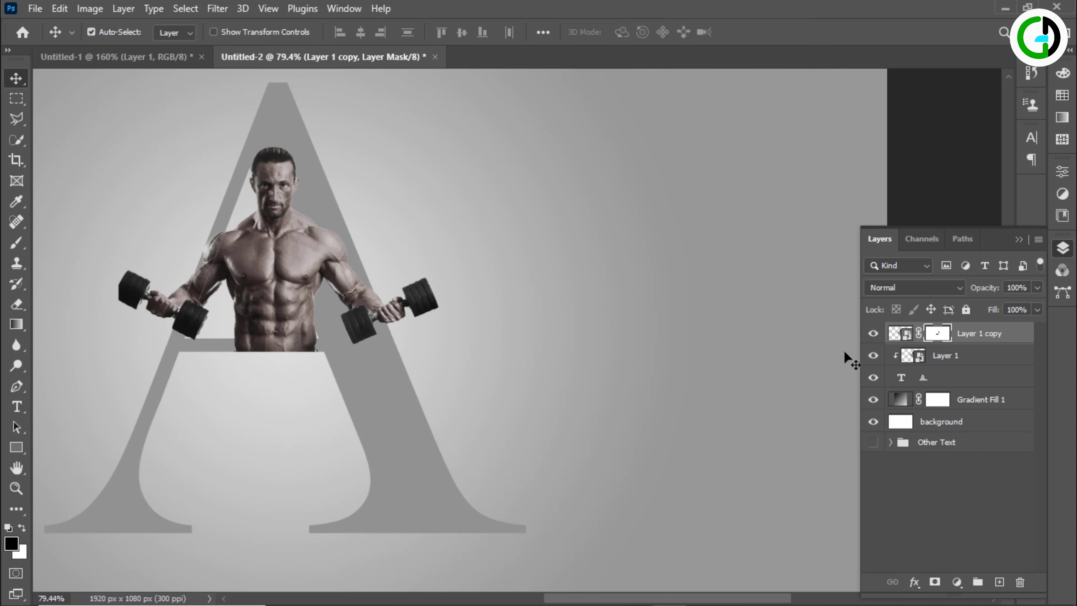
Add a 5 px outside gradient stroke to the letter "A" layer, with Normal blend mode and 100% opacity
click(962, 380)
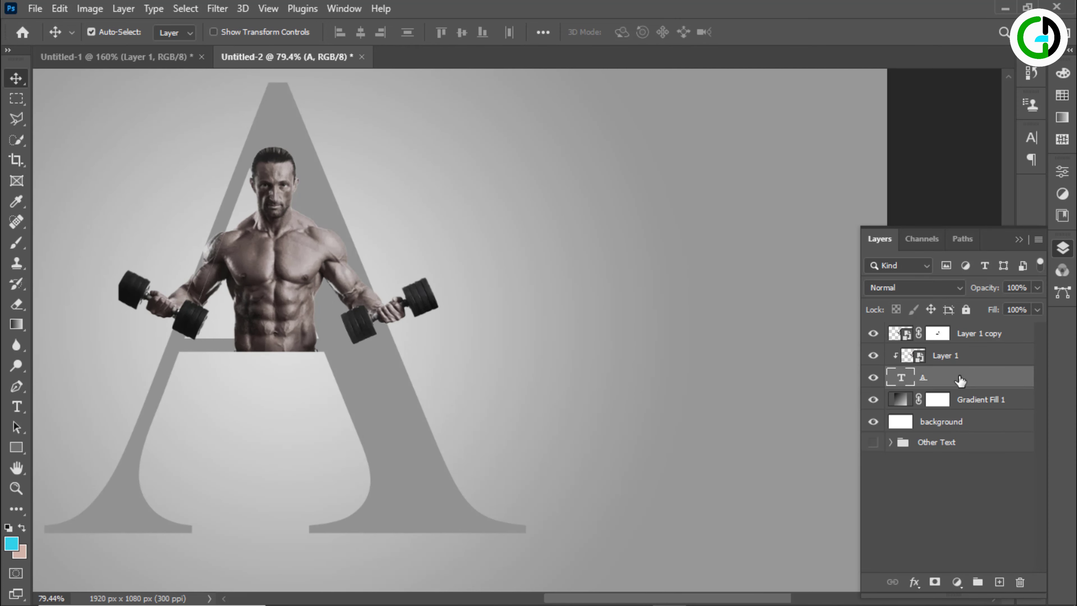
click(912, 582)
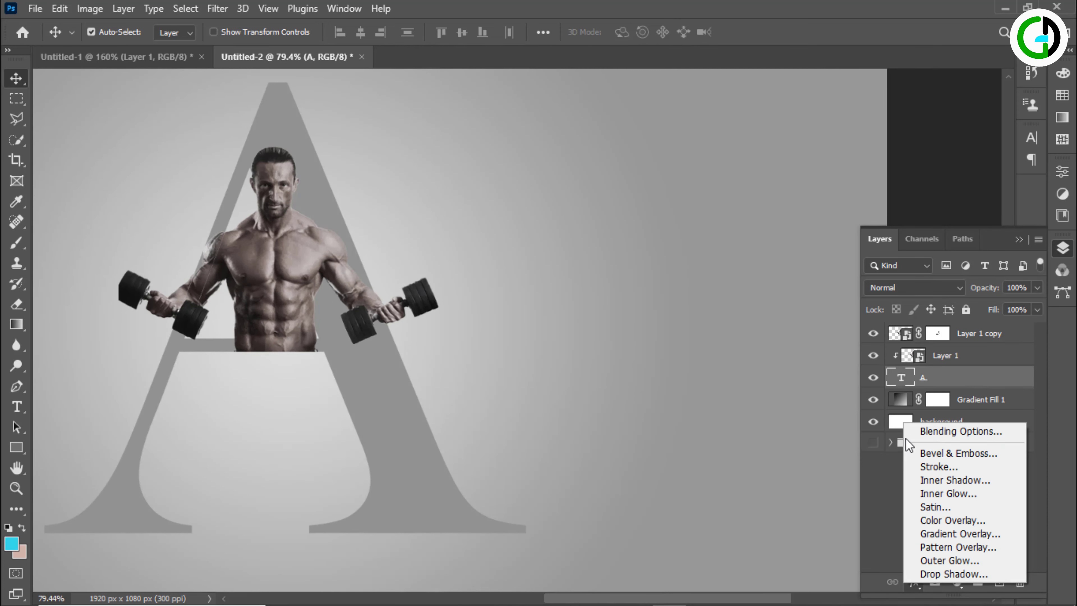
click(950, 430)
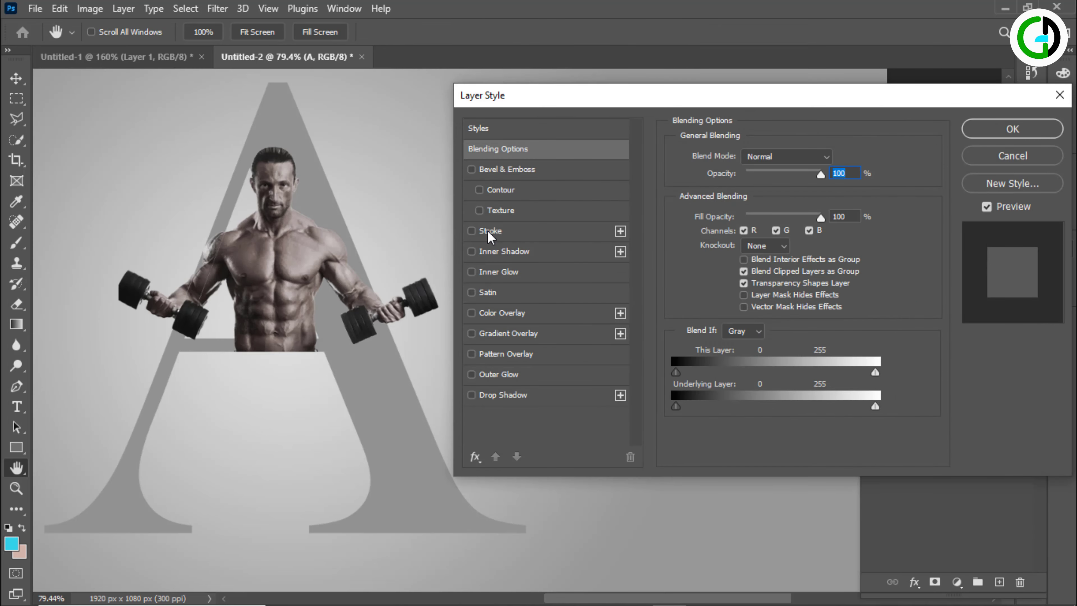
click(487, 231)
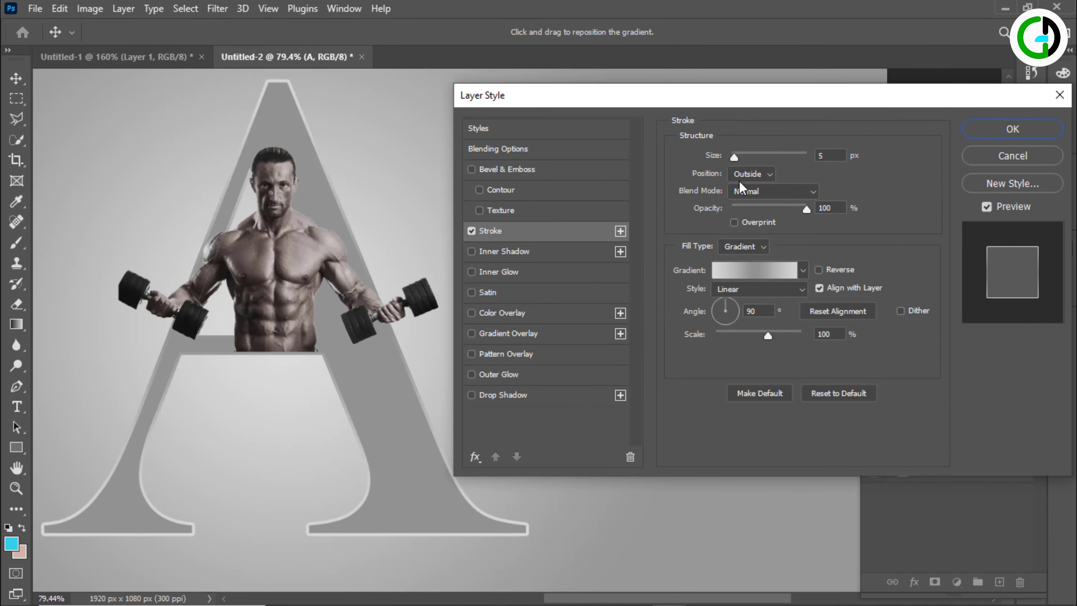
click(830, 156)
click(802, 193)
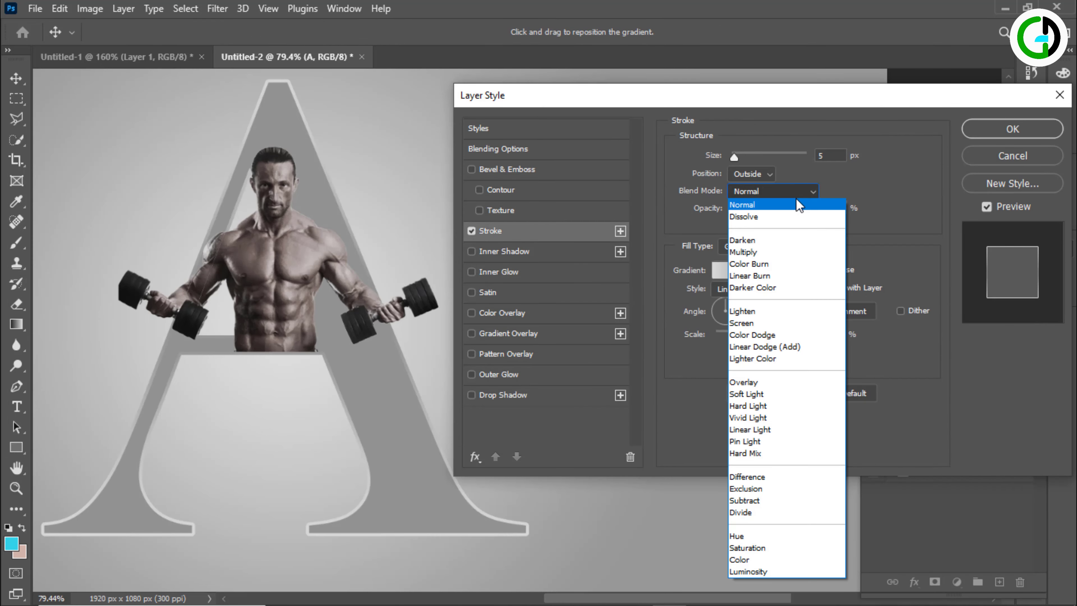
click(804, 207)
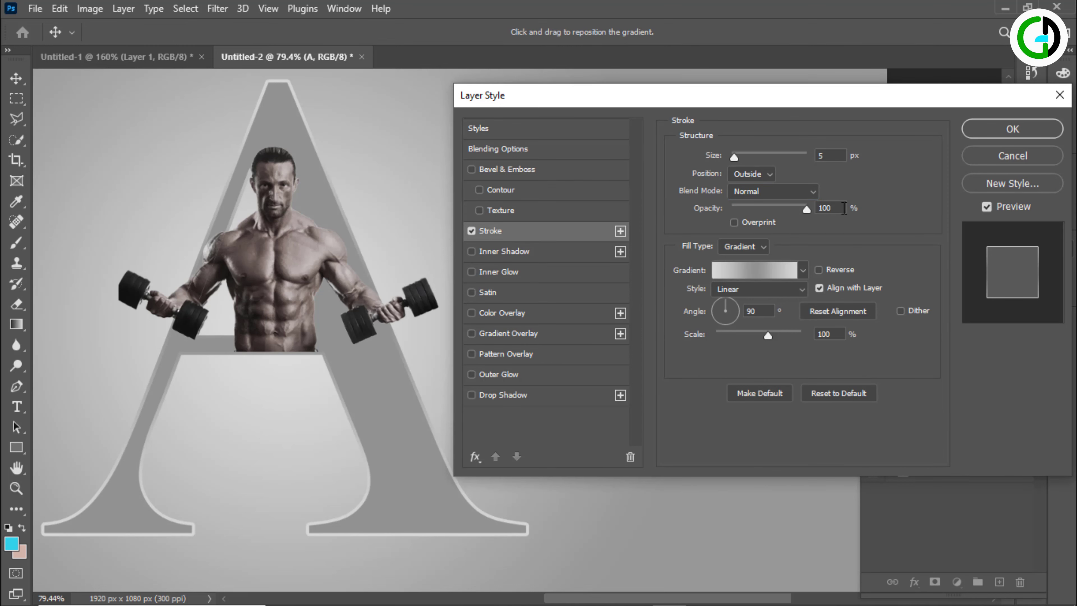
Examine the colour stops of the stroke's custom gradient and accept the gradient
click(802, 274)
click(762, 269)
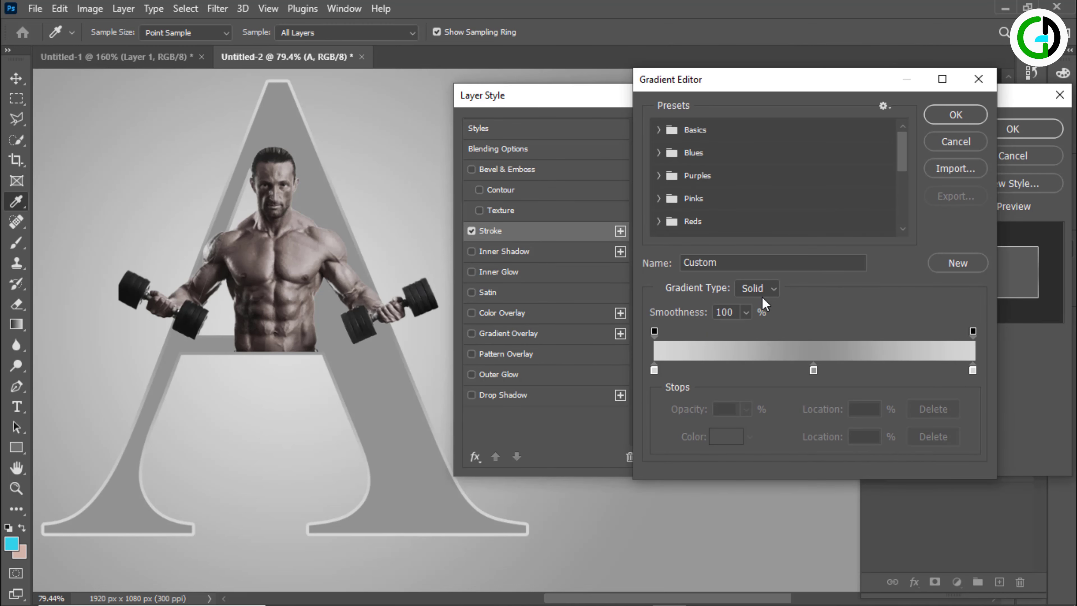
click(813, 370)
click(878, 365)
click(814, 370)
click(750, 364)
click(956, 115)
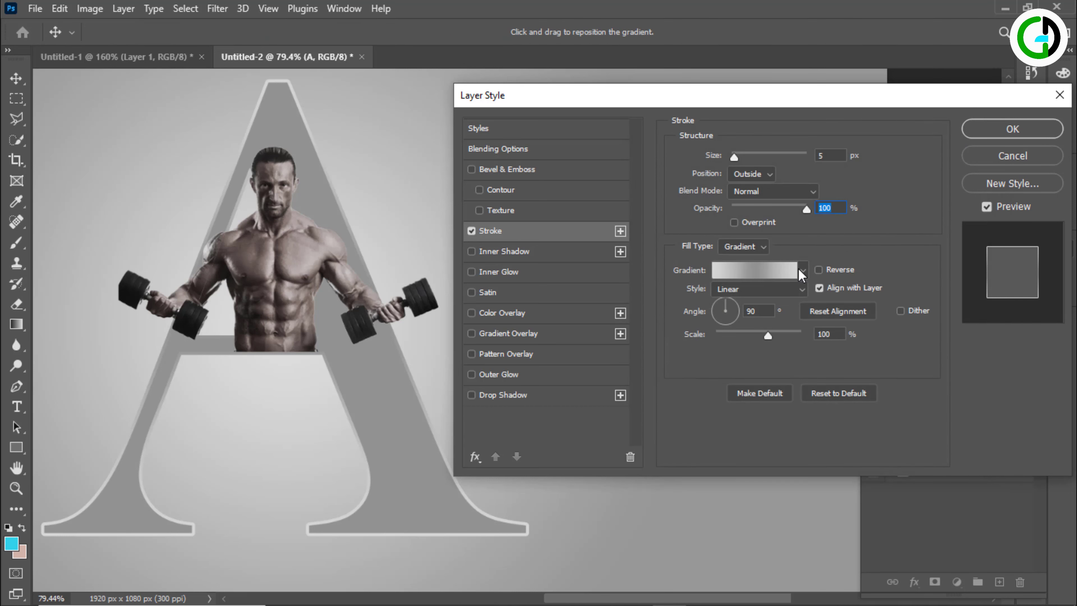
Add a dark grey Multiply inner shadow to the letter: opacity 70%, angle 0°, distance 25 px, choke 25%, size 49 px
click(491, 253)
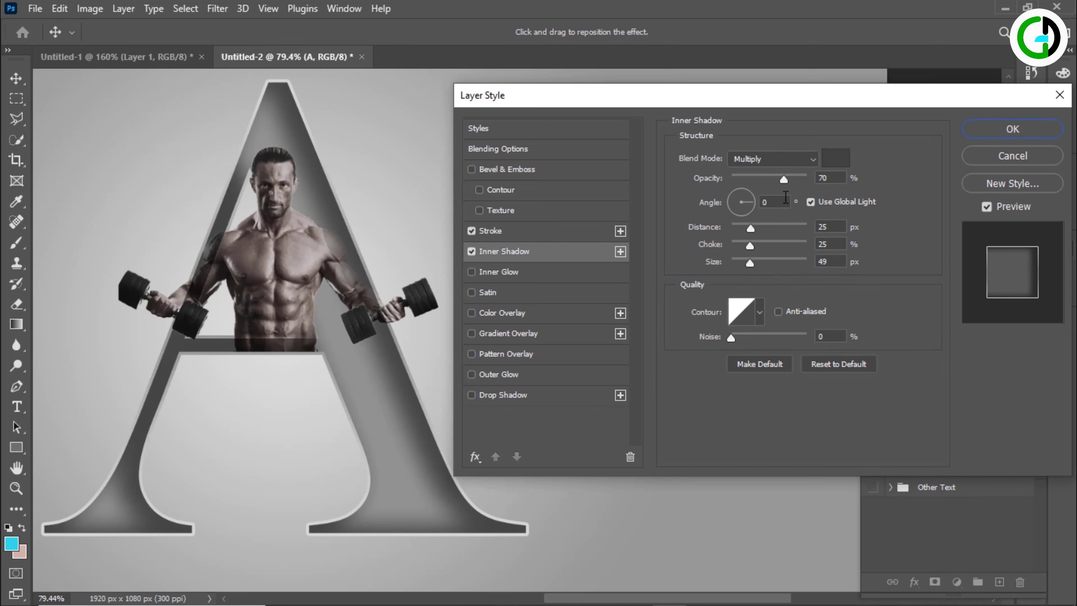
click(807, 159)
click(762, 212)
click(835, 158)
click(840, 161)
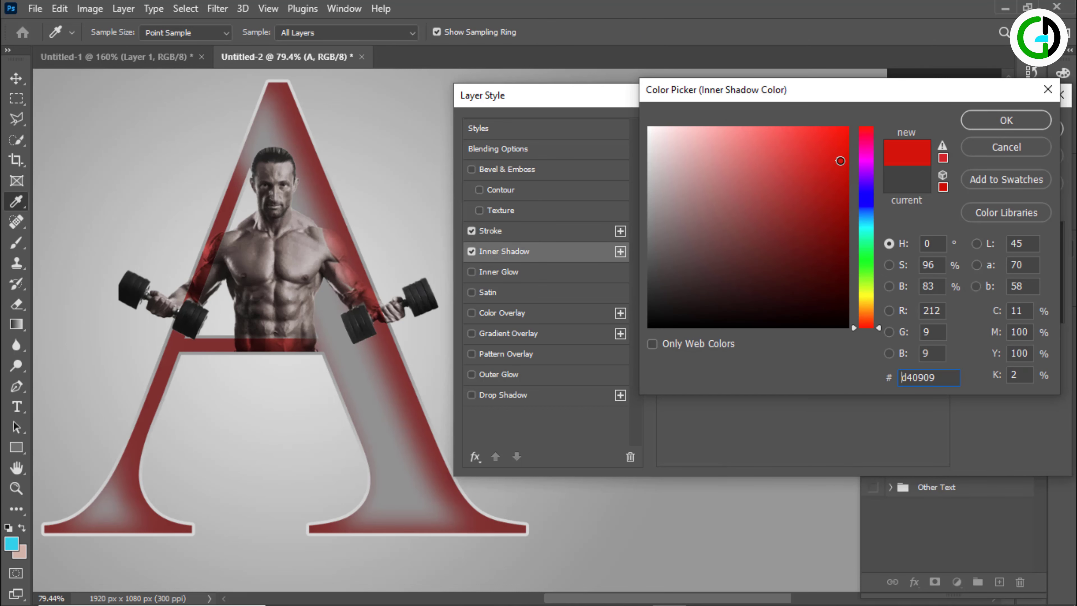
mouse_move(687, 273)
mouse_down()
mouse_move(649, 265)
mouse_move(648, 275)
mouse_up()
click(1031, 120)
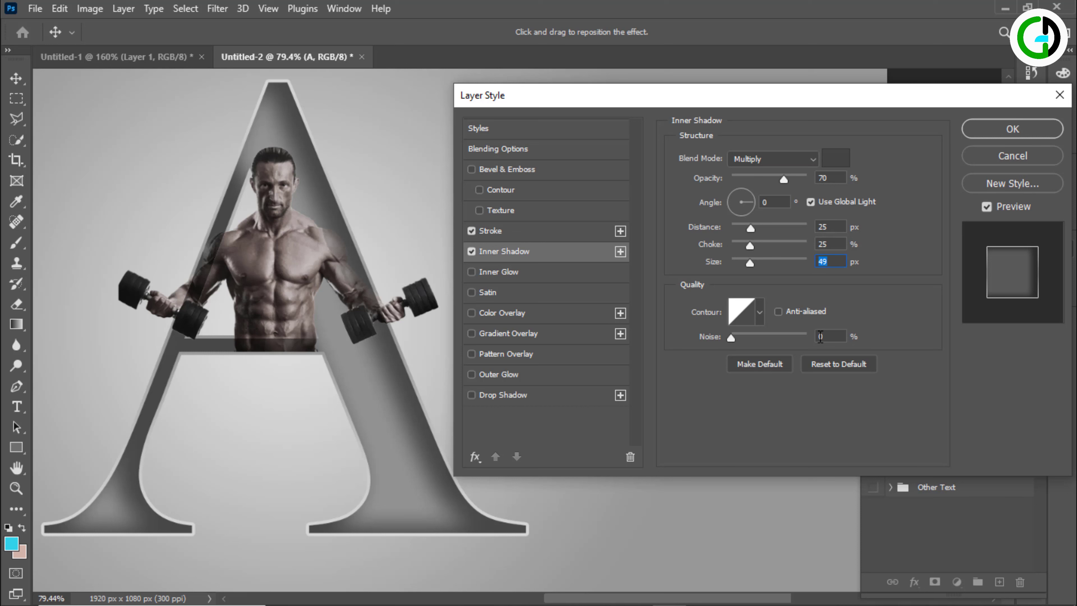
Add a black Multiply drop shadow with 70% opacity, angle 0°, distance 17 px, spread 16%, size 51 px, and apply the layer style
click(502, 394)
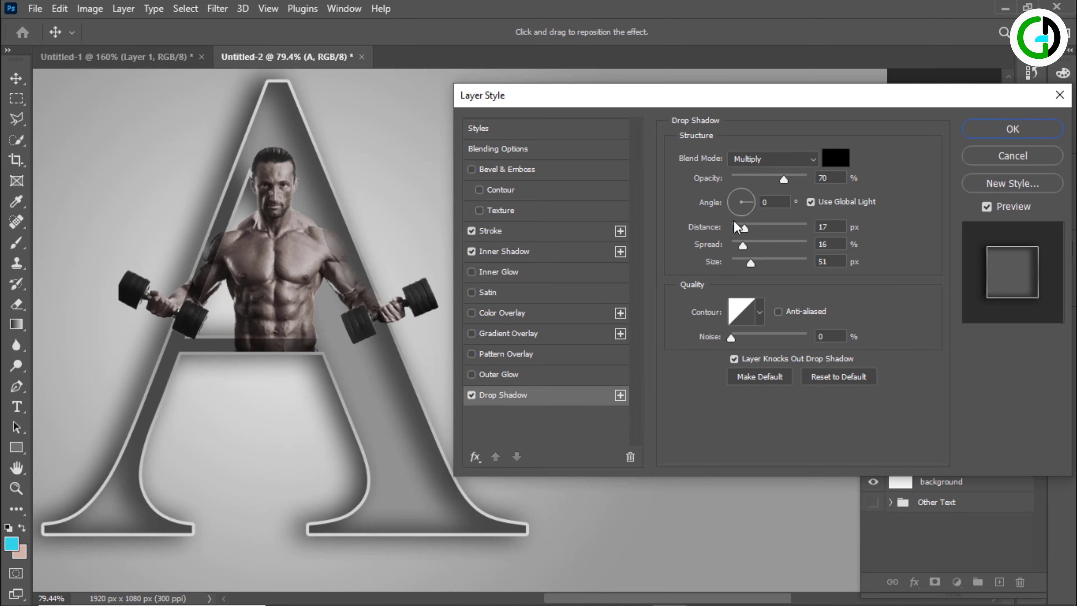
click(772, 159)
click(750, 211)
click(846, 161)
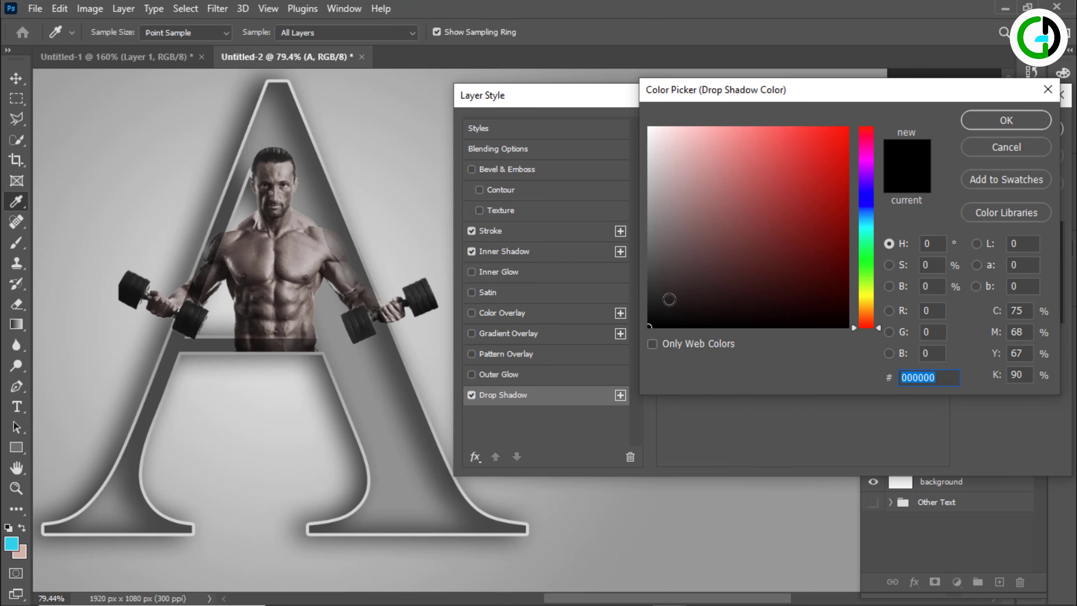
click(1005, 118)
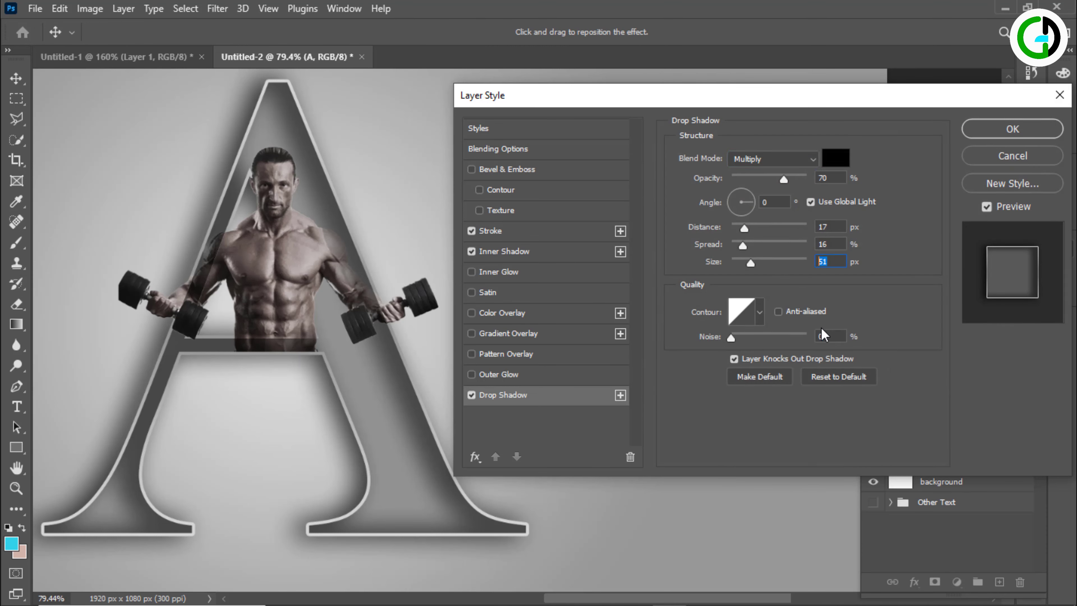
click(982, 131)
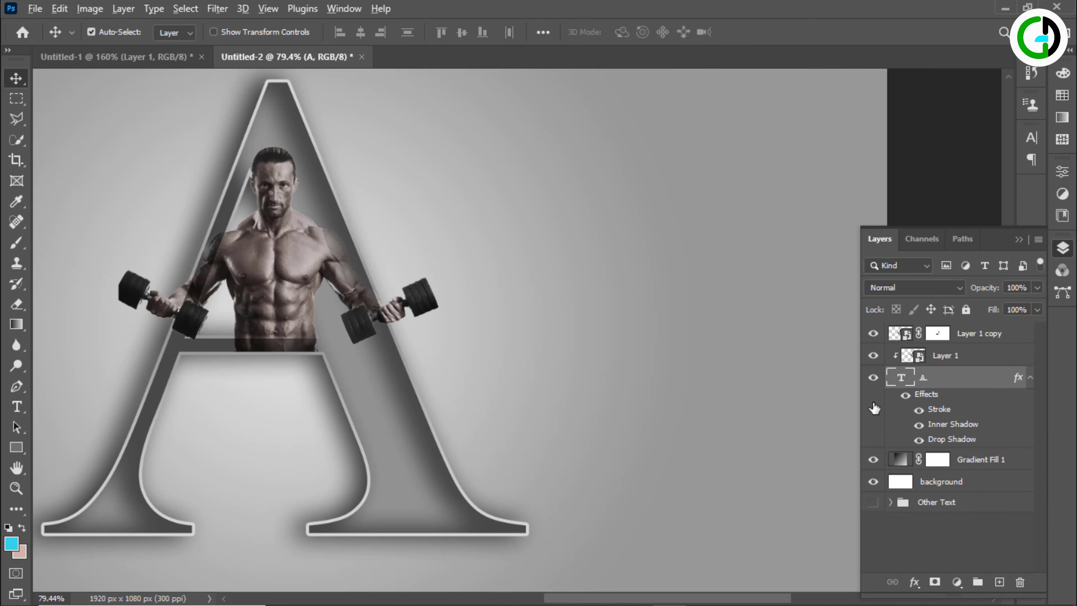
Move the Other Text group to the top of the layer stack and make it visible
scroll(644, 411, down, 3)
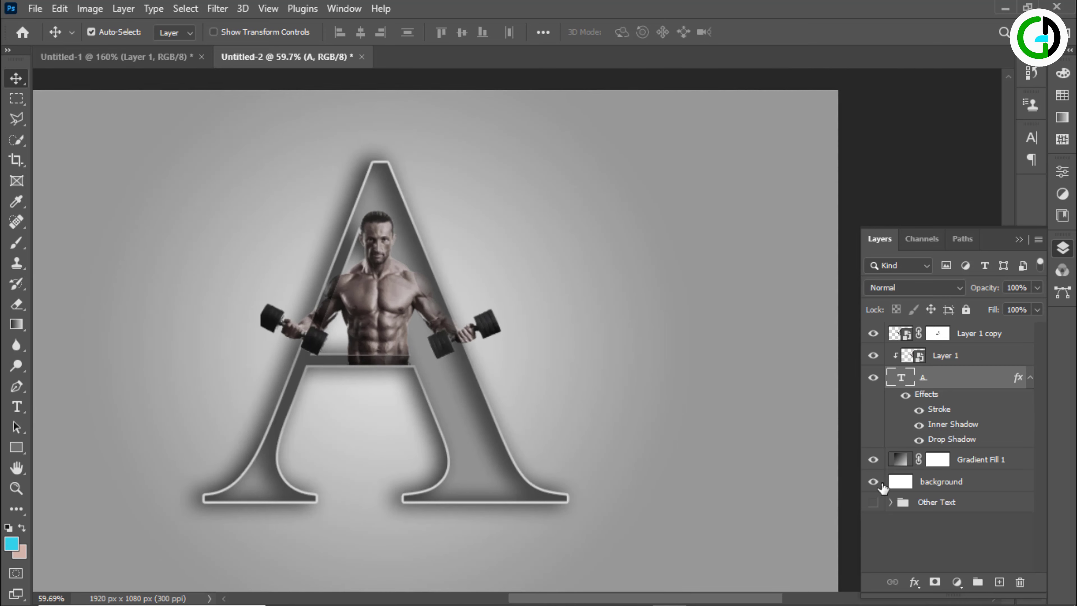
drag(928, 506, 927, 326)
click(873, 332)
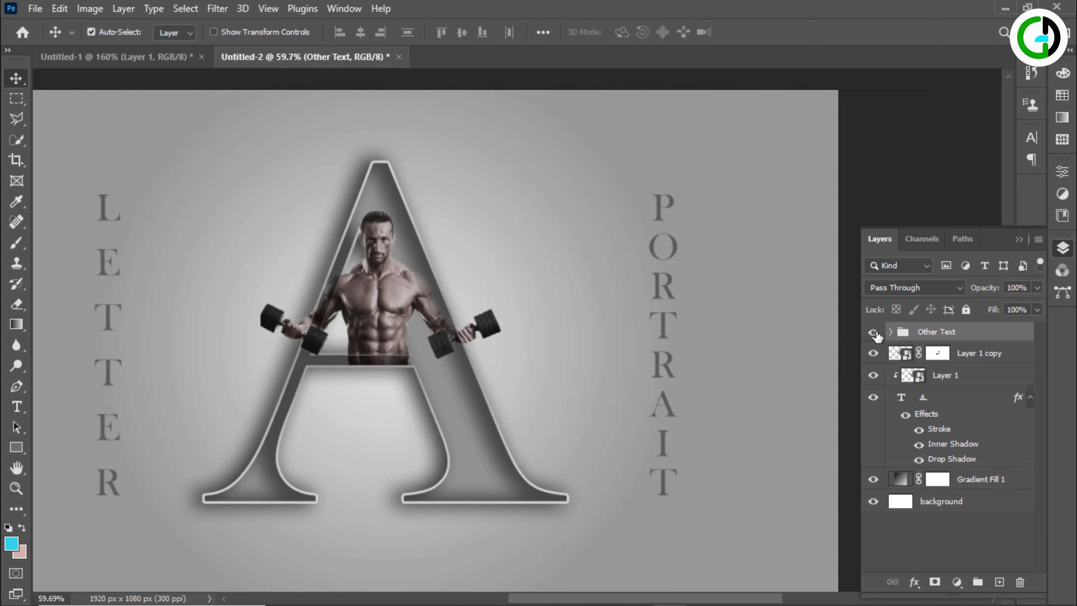
click(1018, 240)
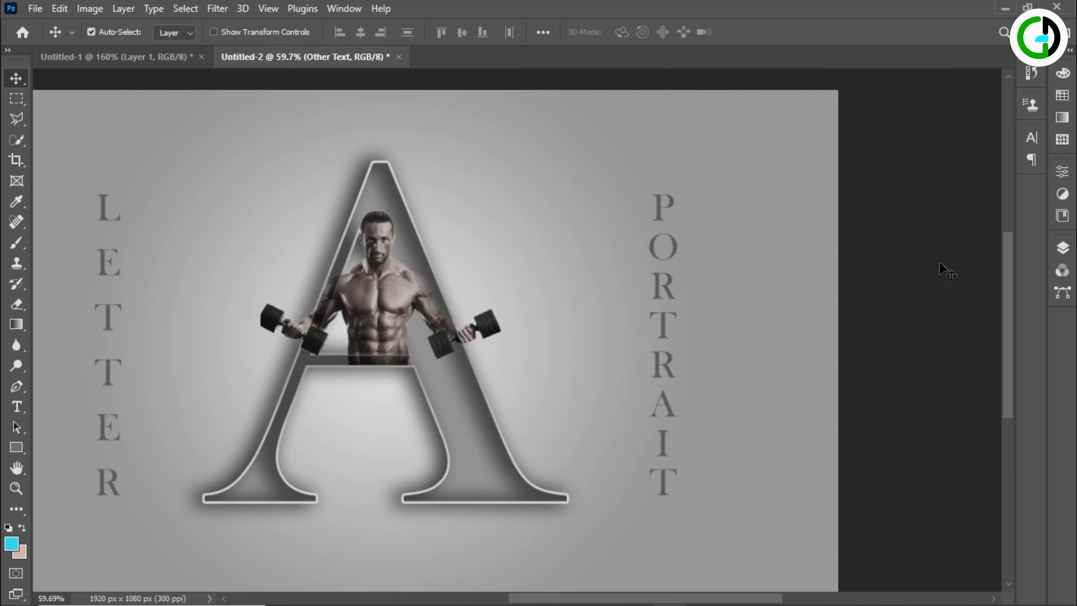
scroll(729, 291, down, 1)
scroll(755, 291, up, 2)
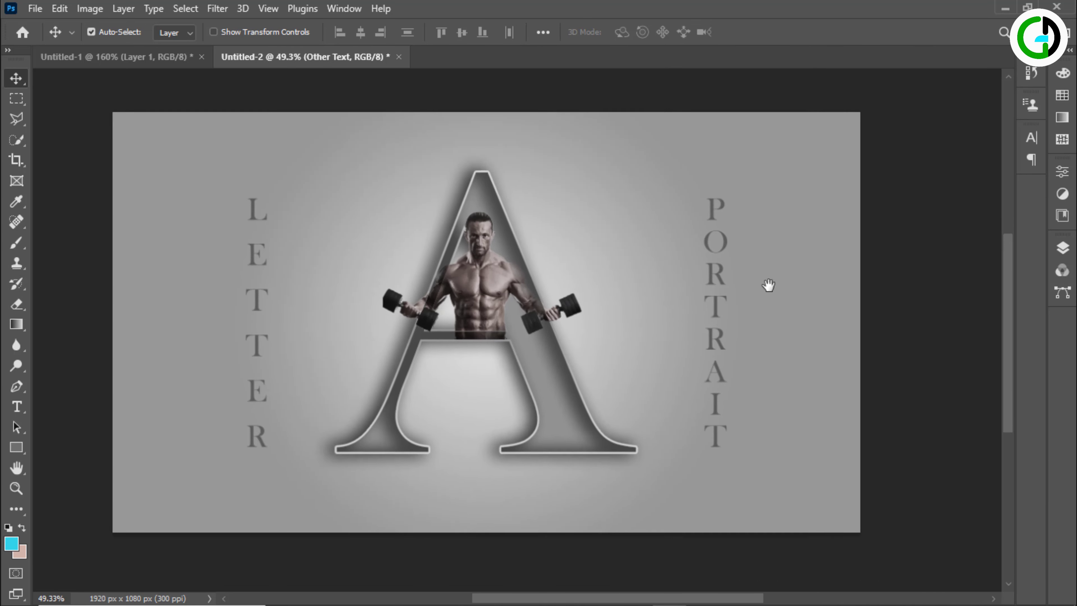